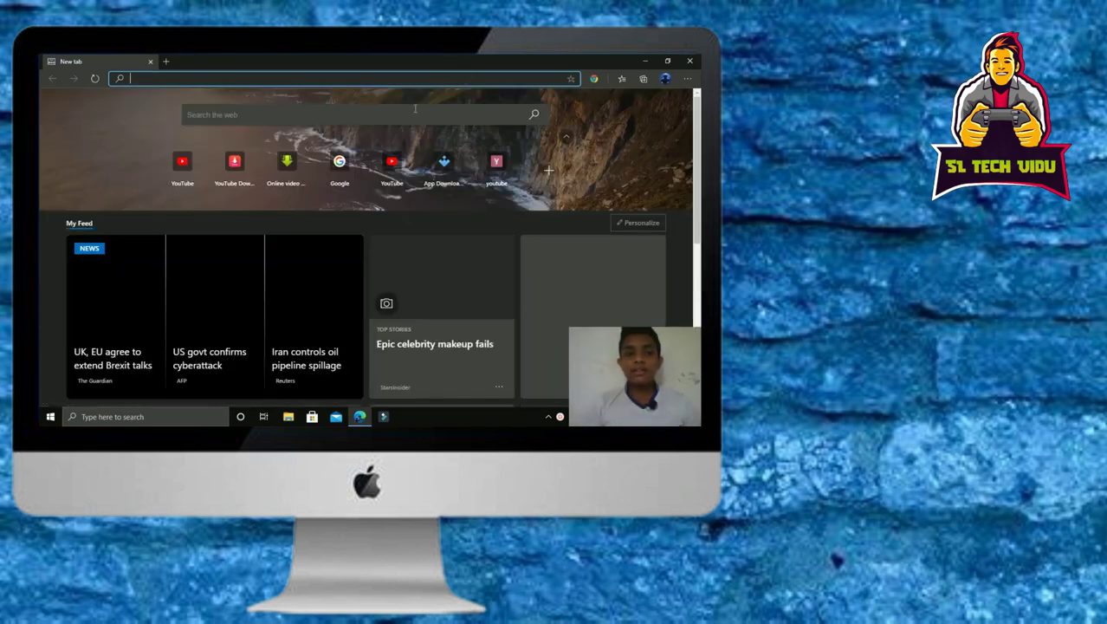
- Search Bing for 'lg leon frame png' from the new tab page
{"action": "left_click", "coordinate": [415, 108]}
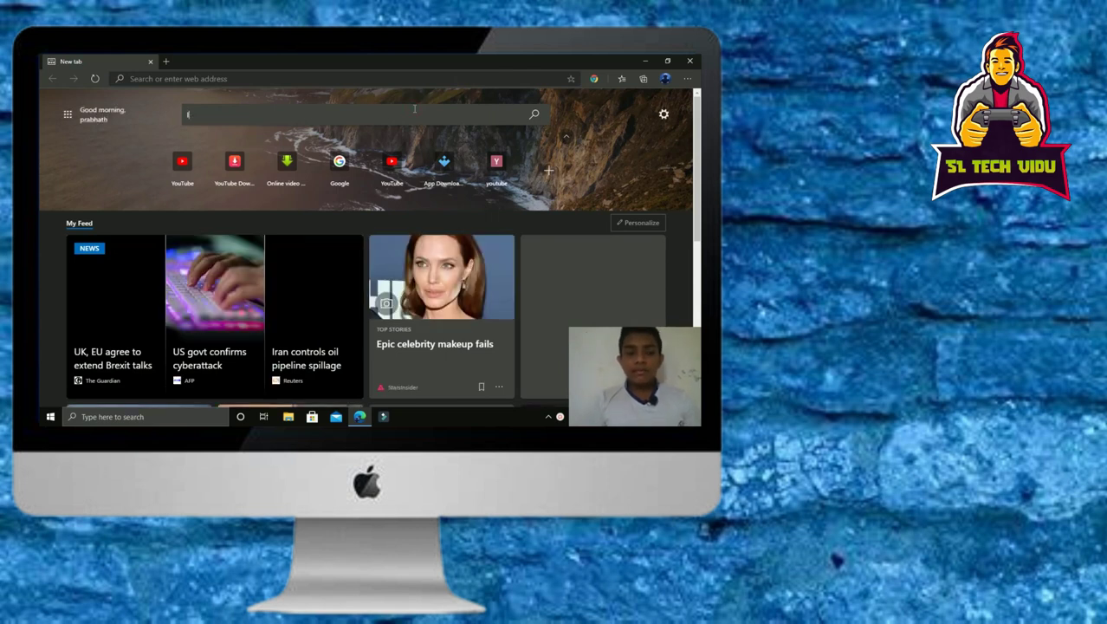
{"action": "type", "text": "lg "}
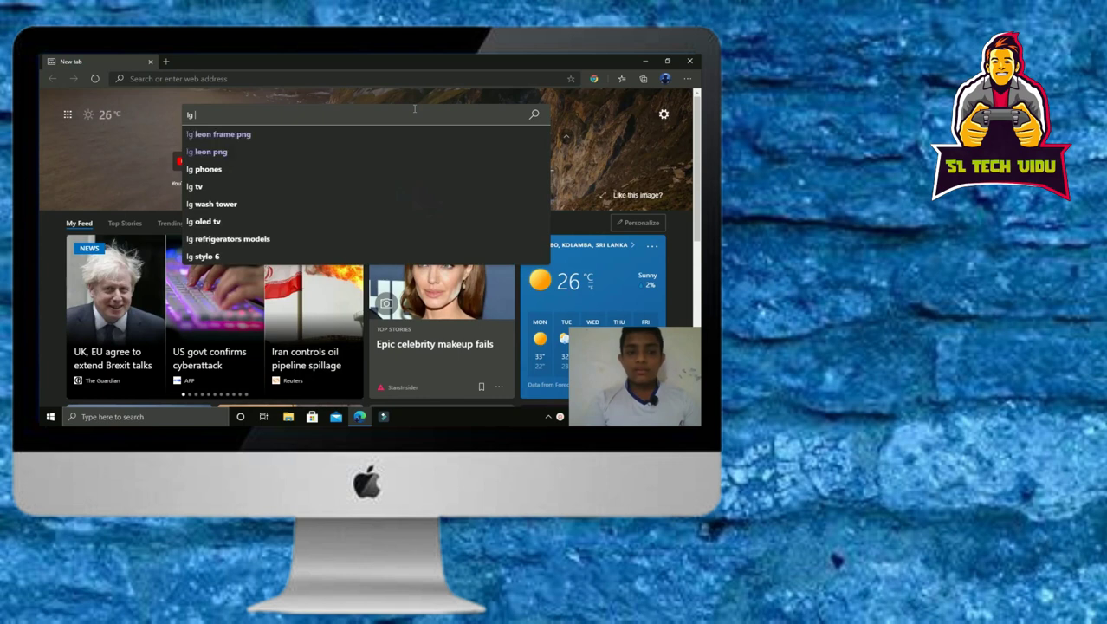
{"action": "type", "text": "leon"}
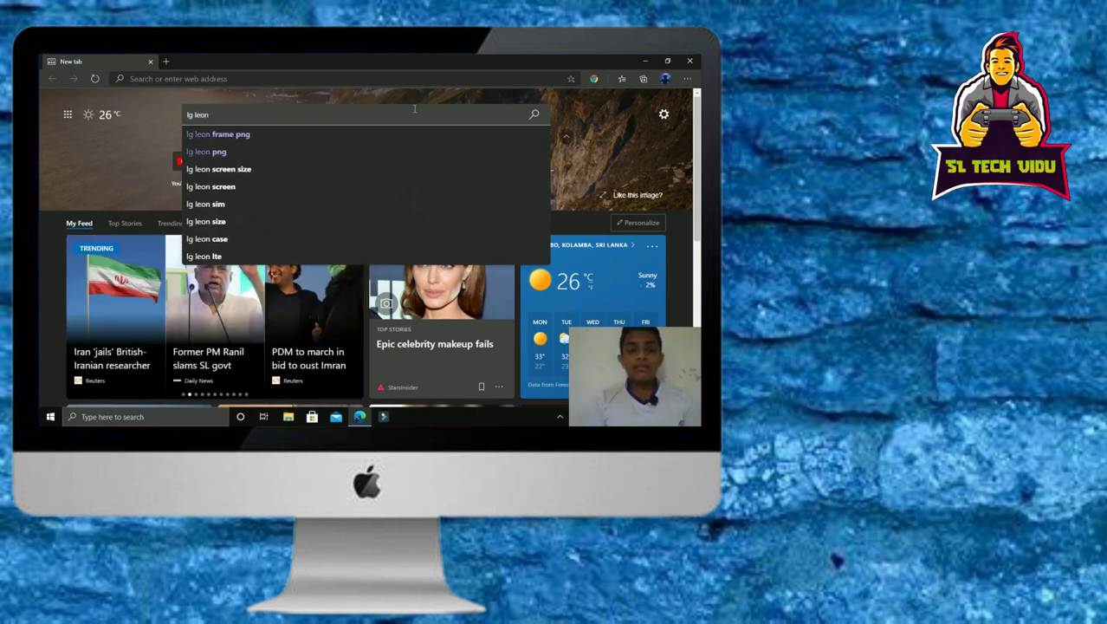
{"action": "type", "text": " frame"}
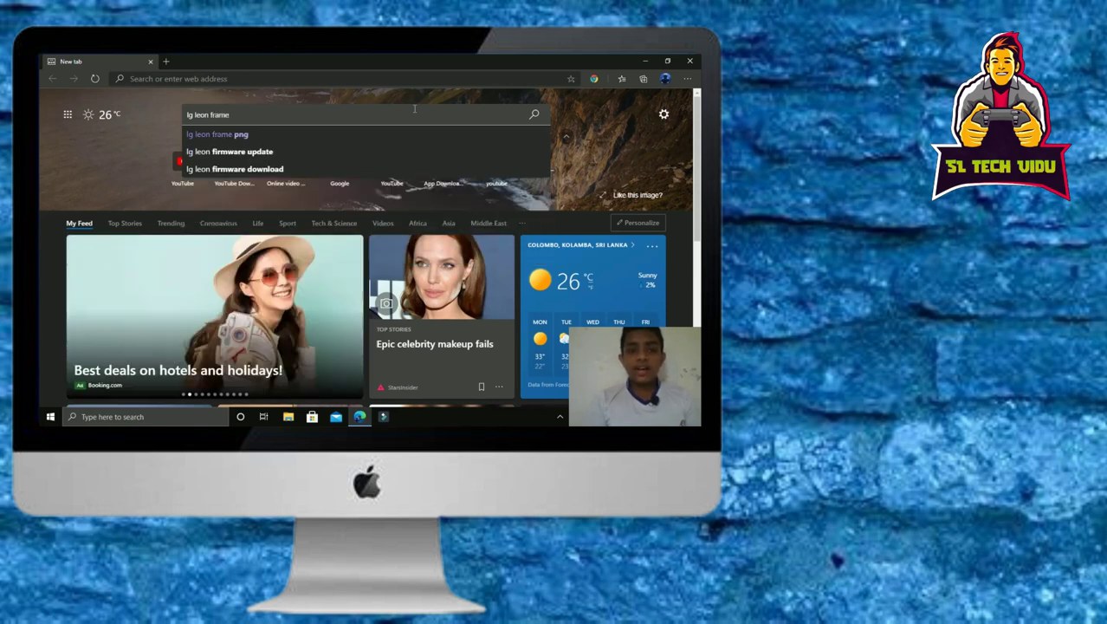
{"action": "type", "text": " png"}
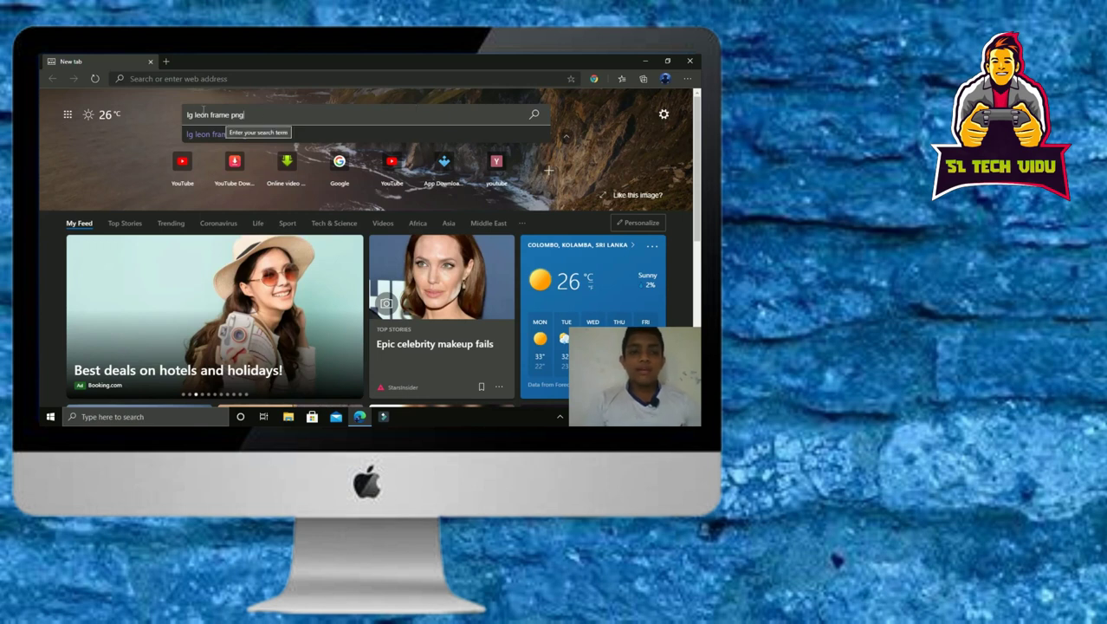
{"action": "left_click_drag", "start_coordinate": [210, 114], "coordinate": [187, 114]}
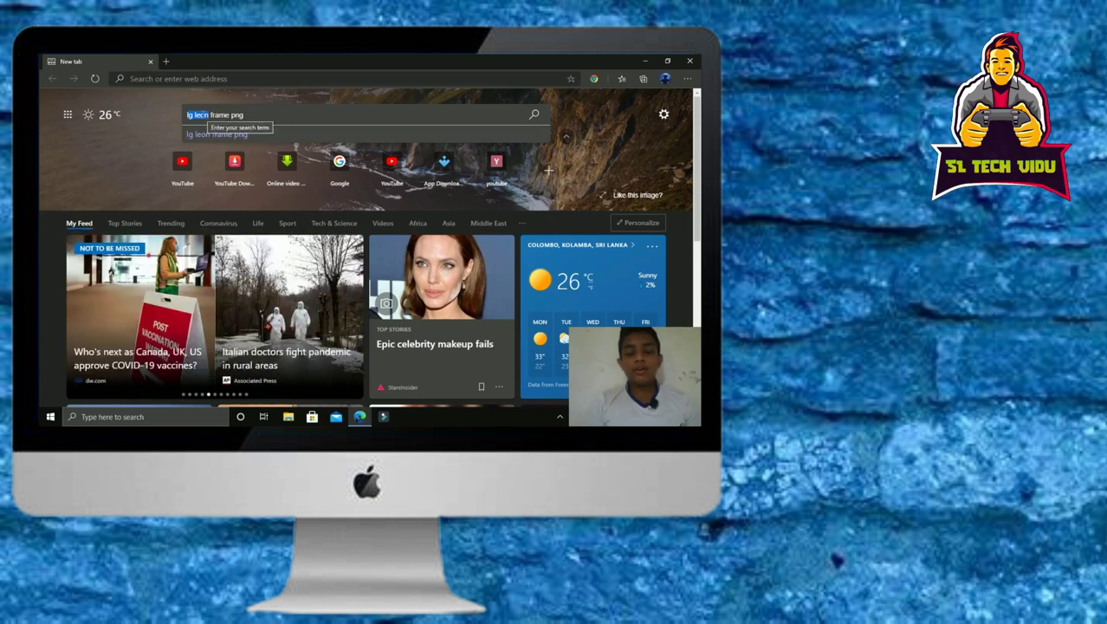
{"action": "left_click", "coordinate": [266, 117]}
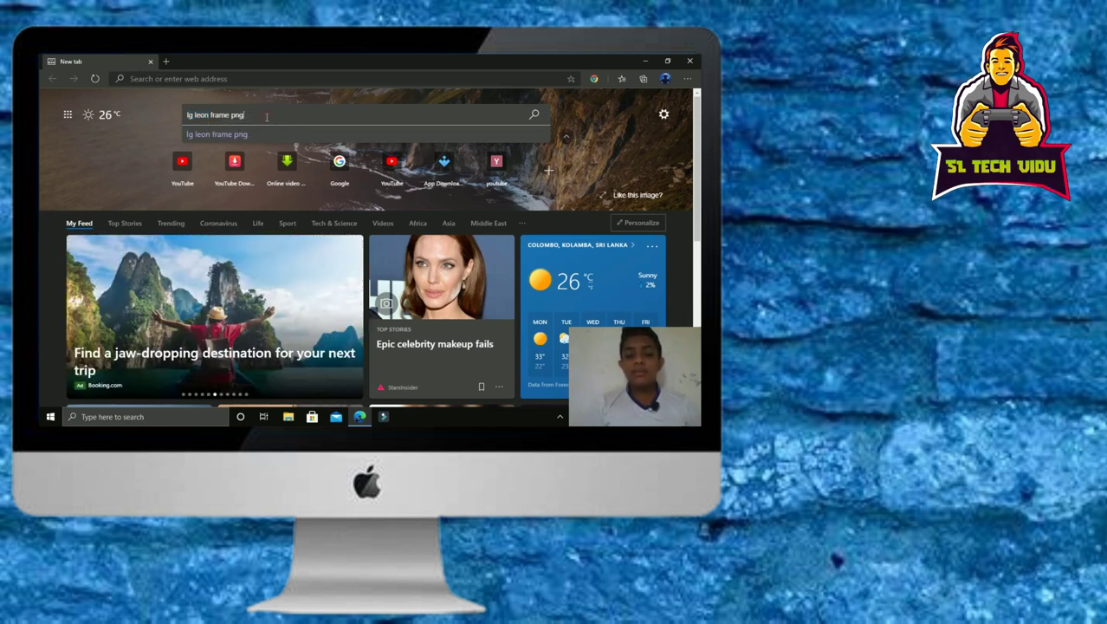
{"action": "key", "text": "Return"}
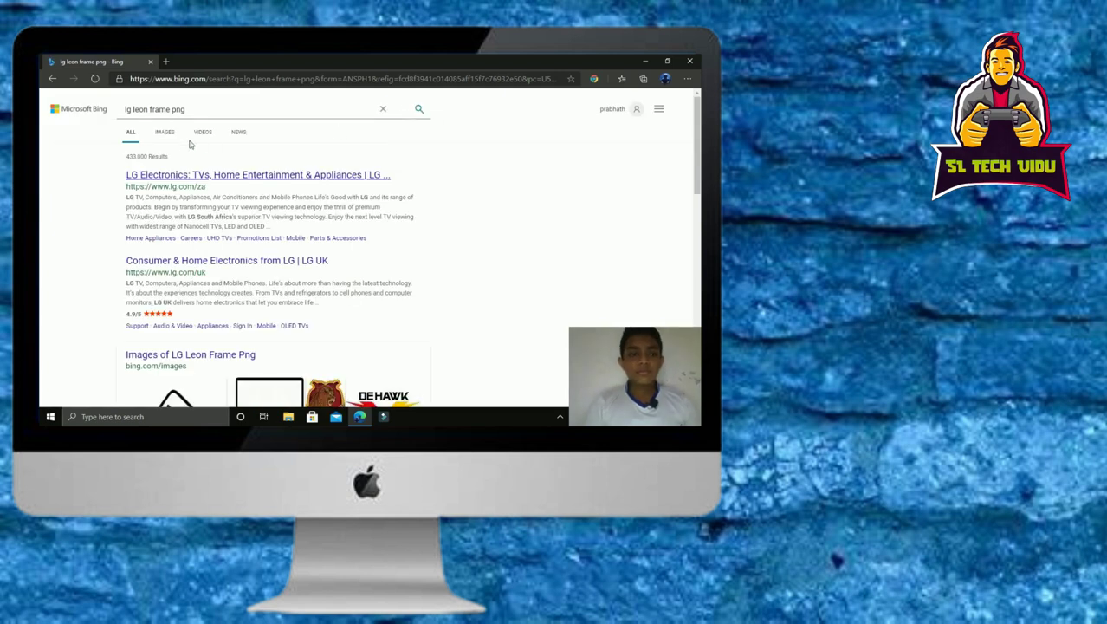
- Show image results for 'lg leon frame png' and enlarge the first LG Leon phone picture
{"action": "left_click", "coordinate": [166, 133]}
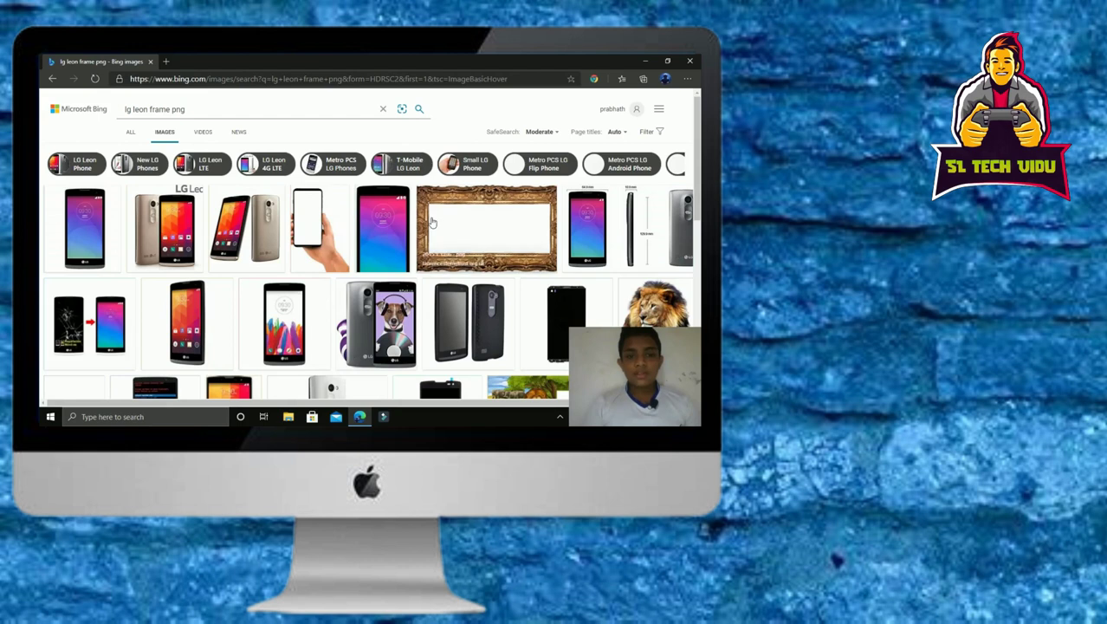
{"action": "scroll", "coordinate": [289, 185], "scroll_direction": "down", "scroll_amount": 1}
{"action": "scroll", "coordinate": [369, 249], "scroll_direction": "down", "scroll_amount": 2}
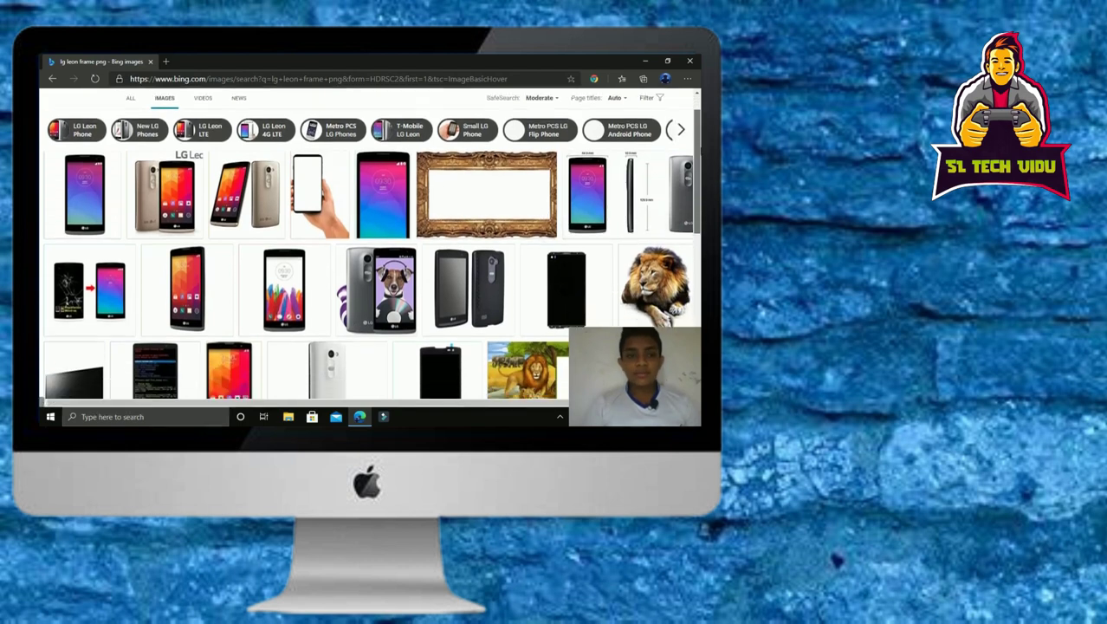
{"action": "scroll", "coordinate": [134, 210], "scroll_direction": "up", "scroll_amount": 2}
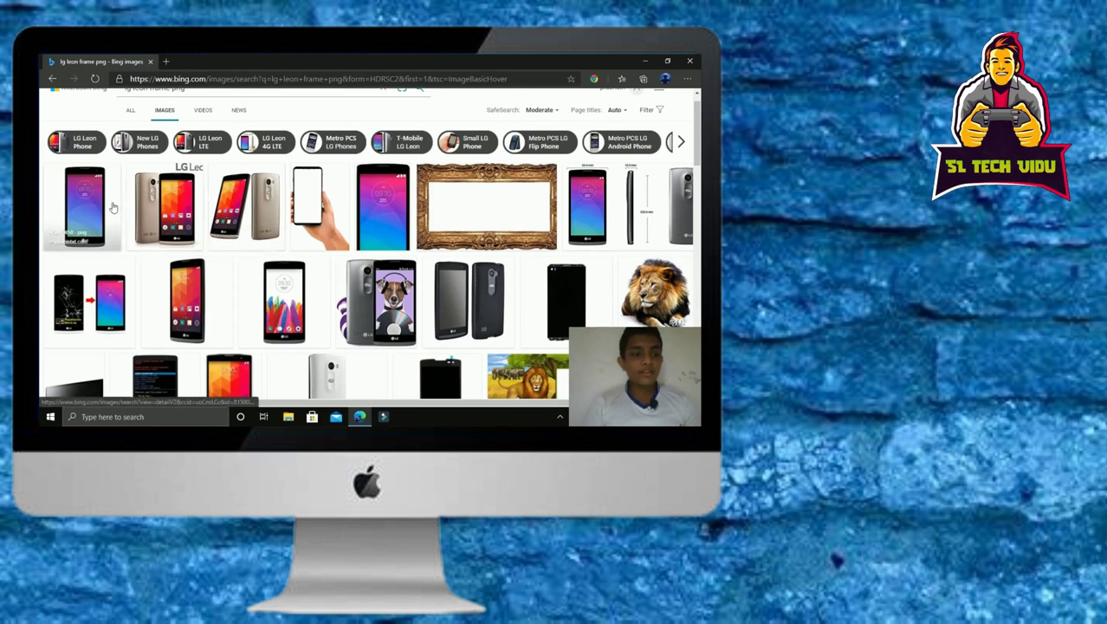
{"action": "left_click", "coordinate": [78, 208]}
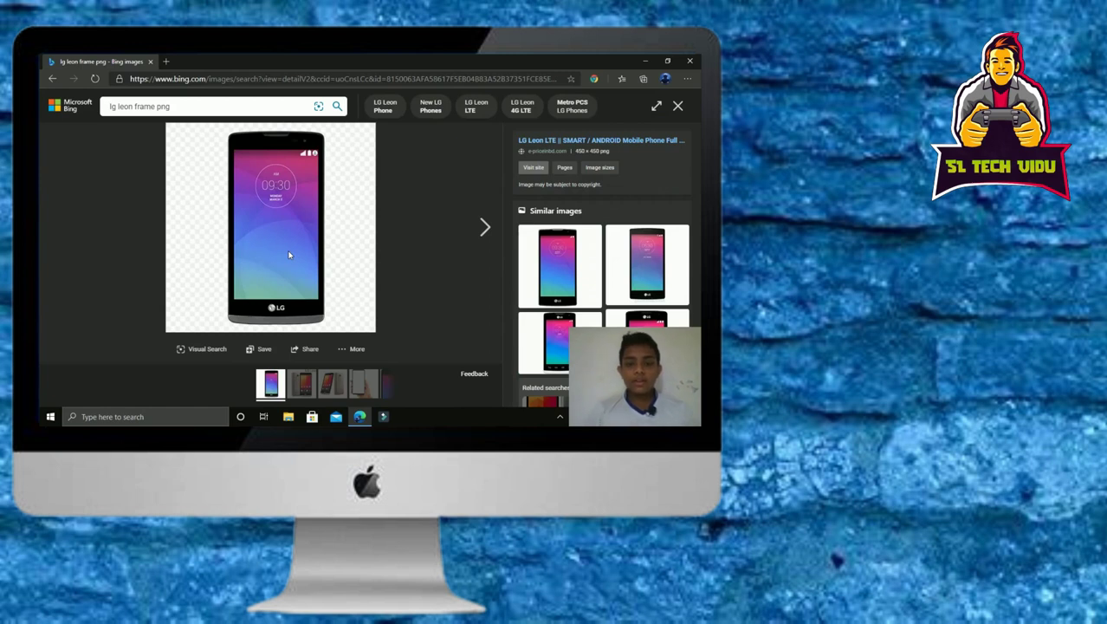
- Save the phone picture as PNG to Downloads as LG_Leon_LTE_front-SPO-hero.png, then open a blank tab
{"action": "right_click", "coordinate": [290, 253]}
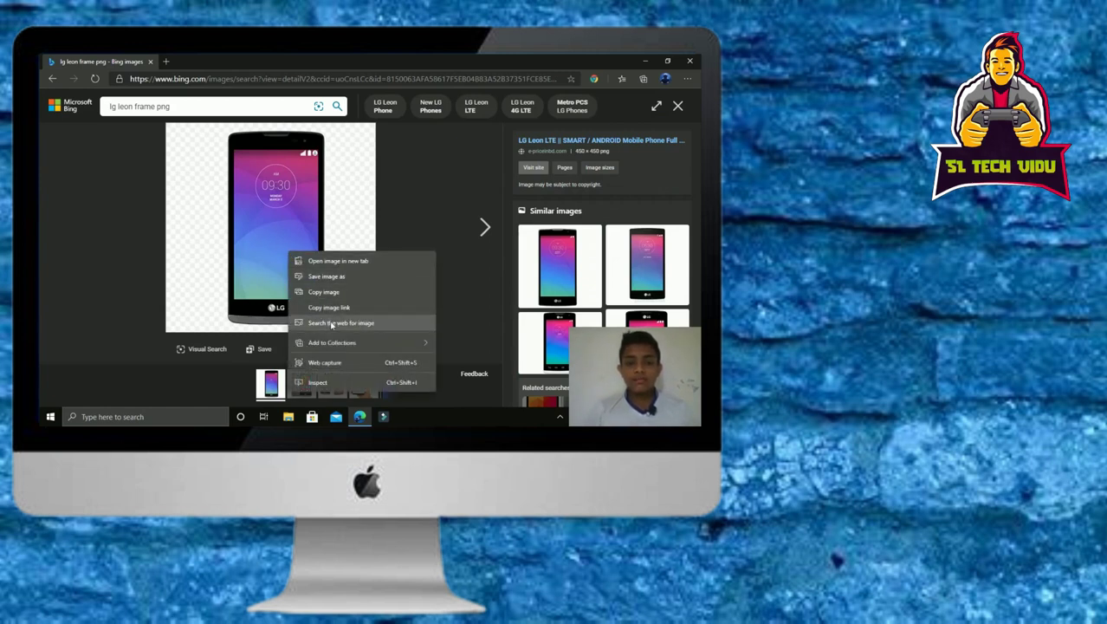
{"action": "left_click", "coordinate": [329, 295]}
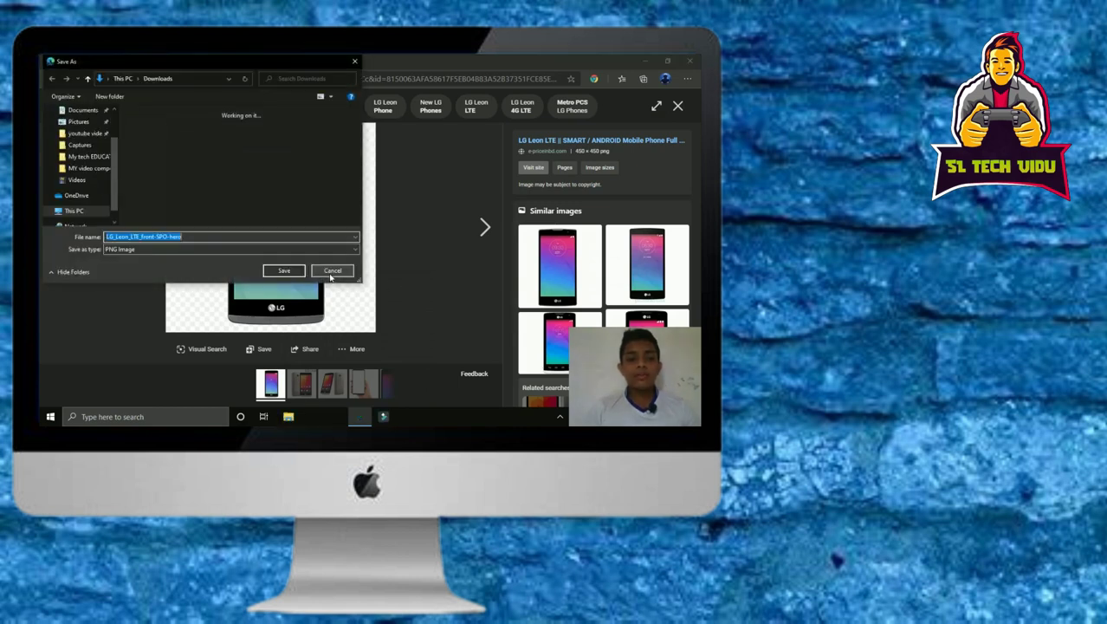
{"action": "left_click", "coordinate": [163, 254]}
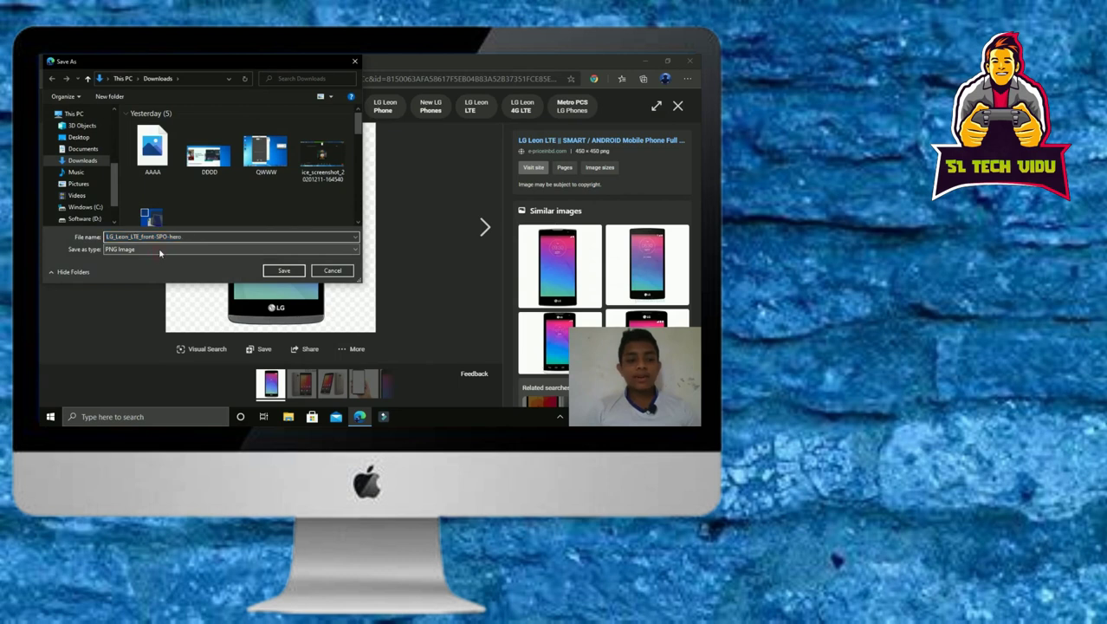
{"action": "left_click", "coordinate": [181, 251]}
{"action": "left_click", "coordinate": [192, 251]}
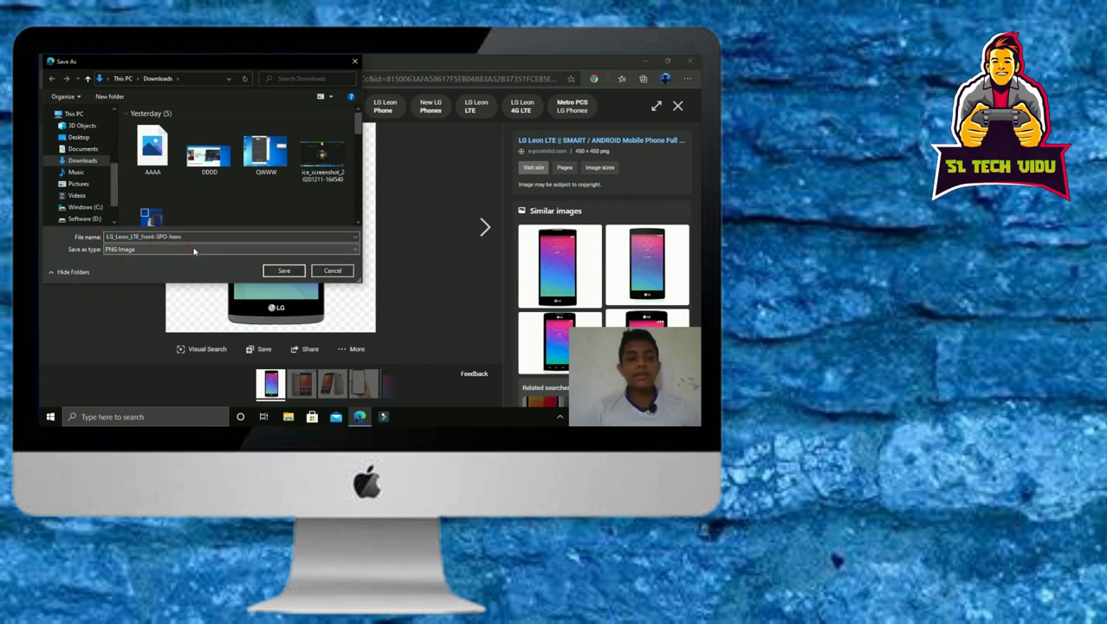
{"action": "left_click", "coordinate": [294, 271]}
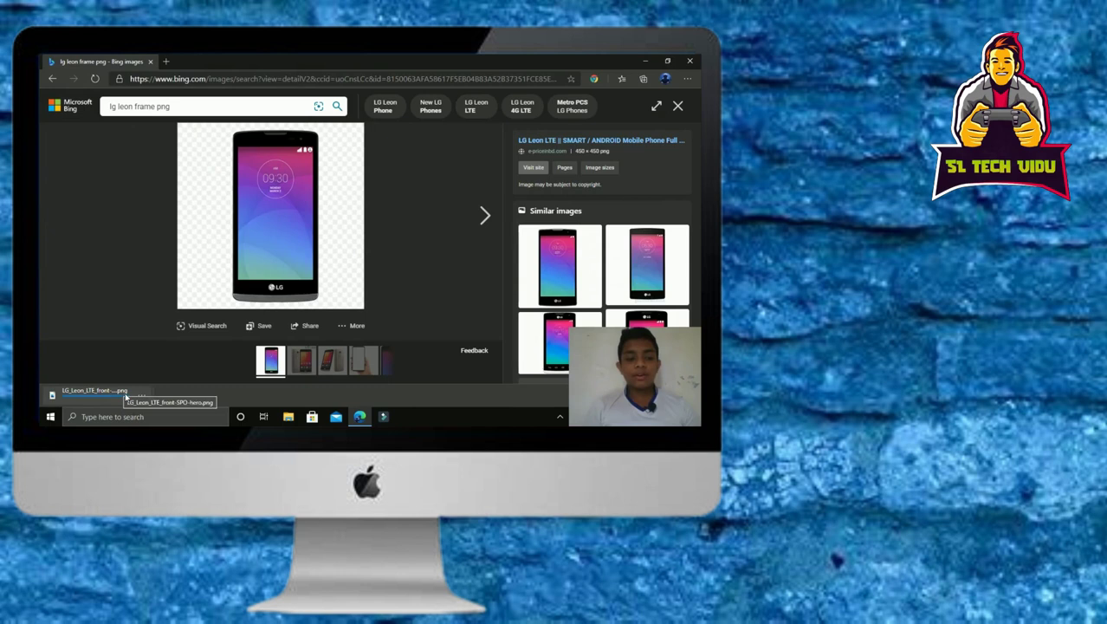
{"action": "left_click", "coordinate": [165, 62]}
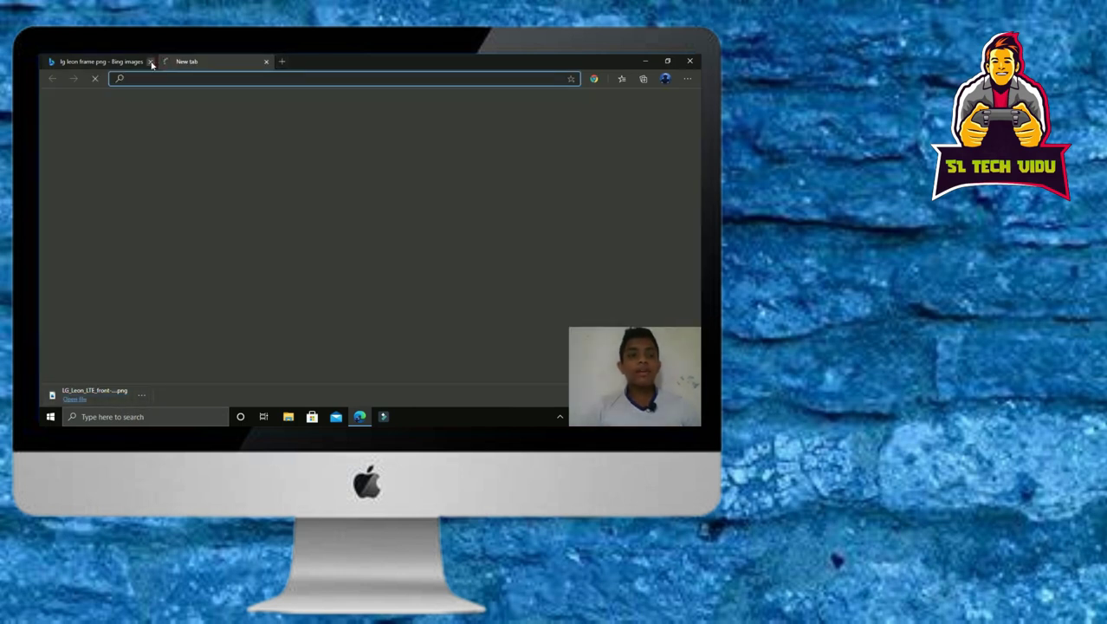
- Close the Bing images tab and search the web for 'remove bg'
{"action": "left_click", "coordinate": [150, 62]}
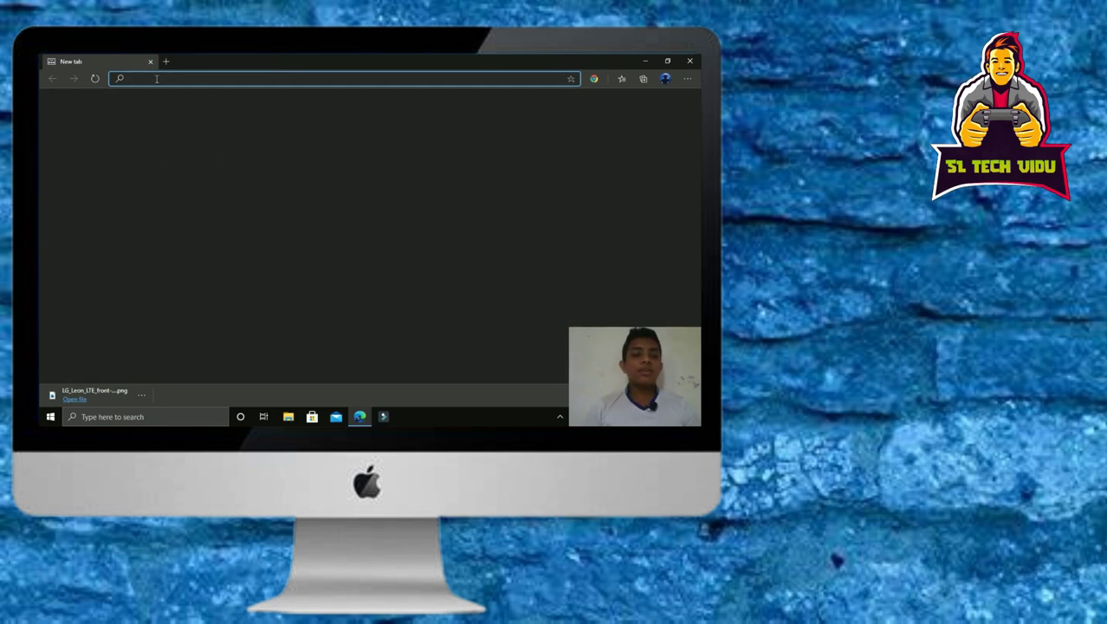
{"action": "left_click", "coordinate": [201, 116]}
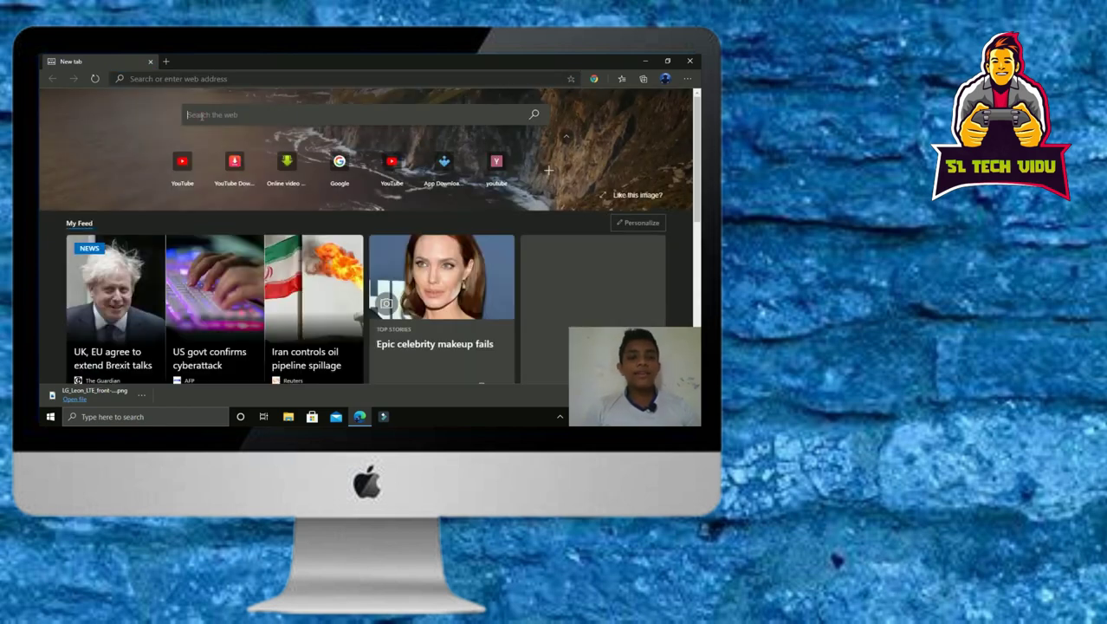
{"action": "type", "text": "remo"}
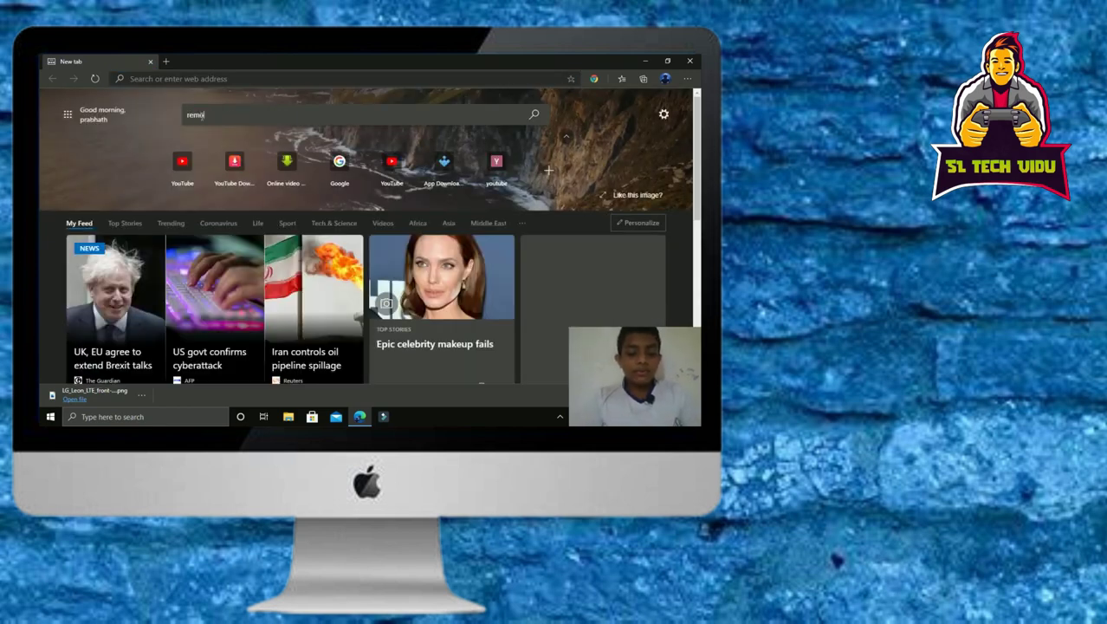
{"action": "type", "text": "ve "}
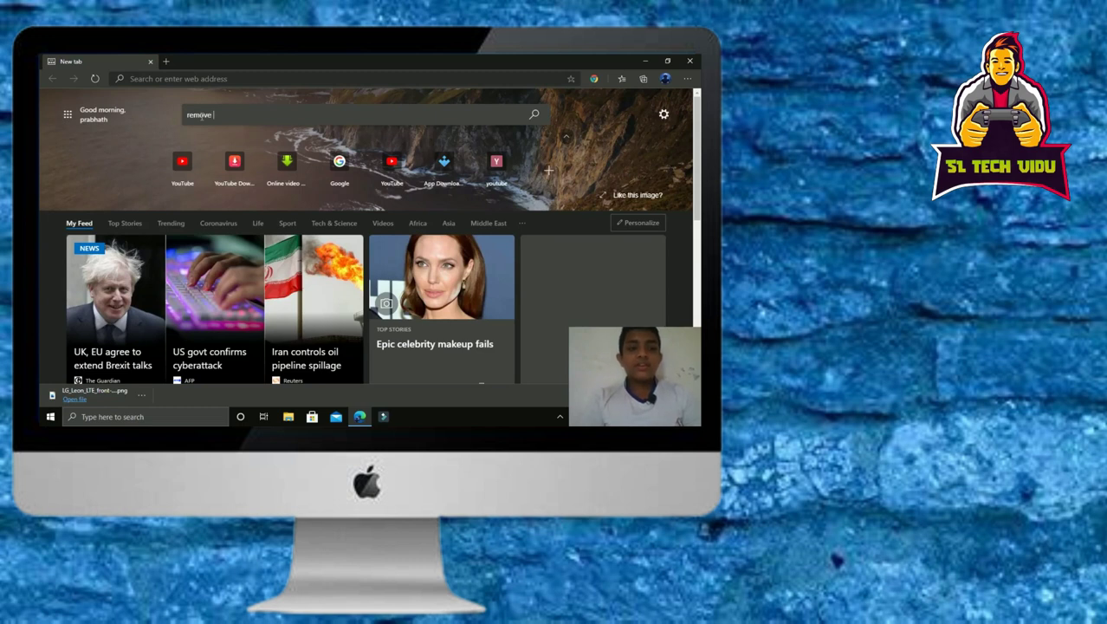
{"action": "type", "text": "bg"}
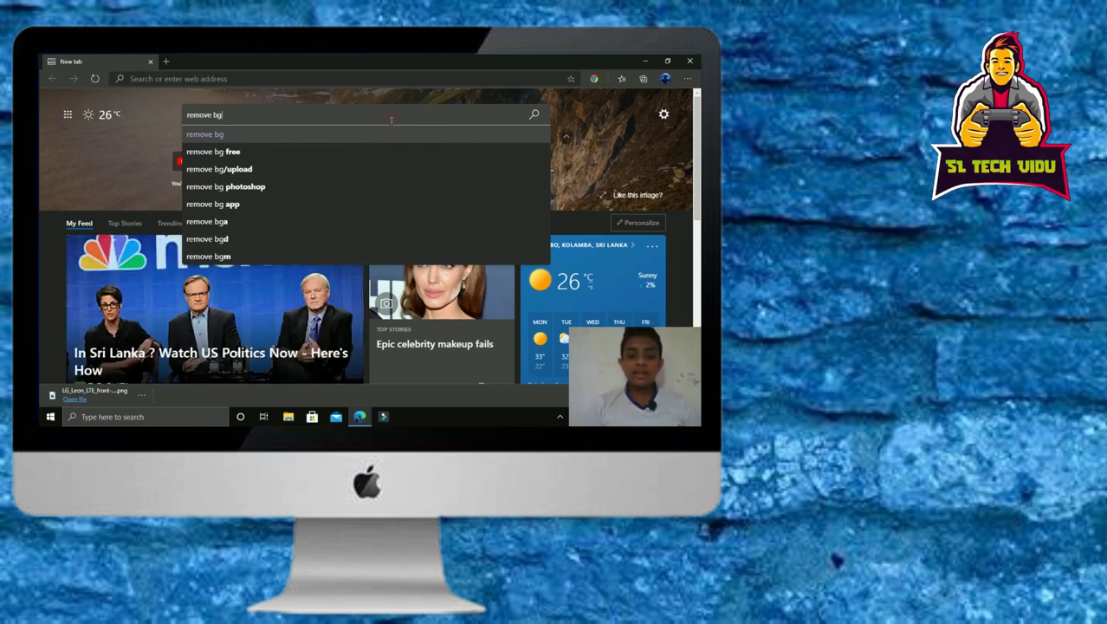
{"action": "key", "text": "Return"}
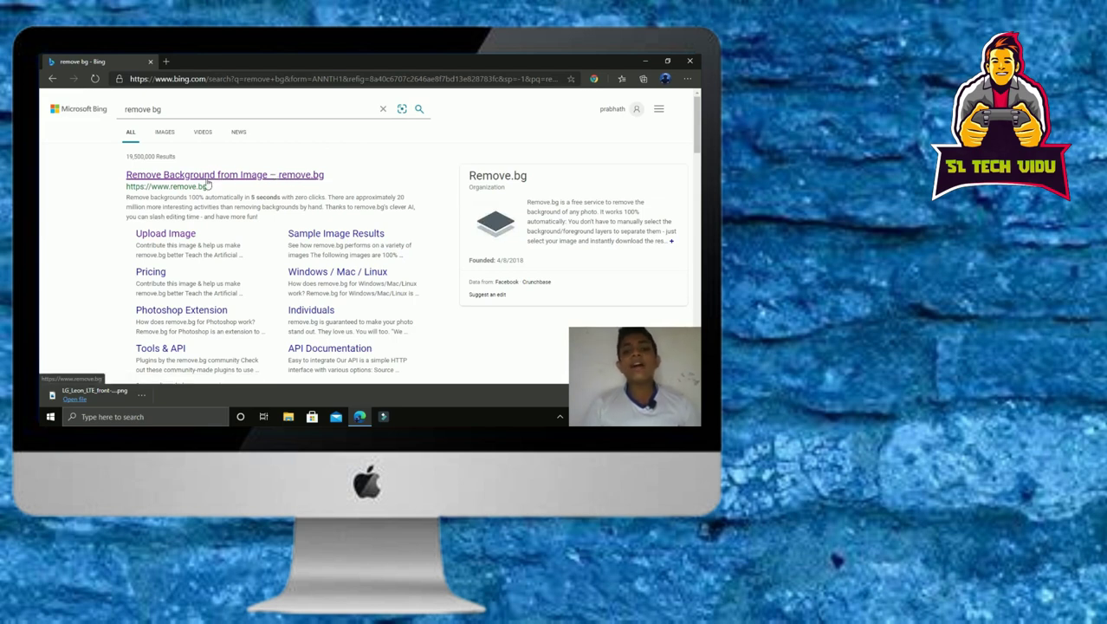
- Go to the remove.bg site and begin an image upload
{"action": "left_click", "coordinate": [207, 183]}
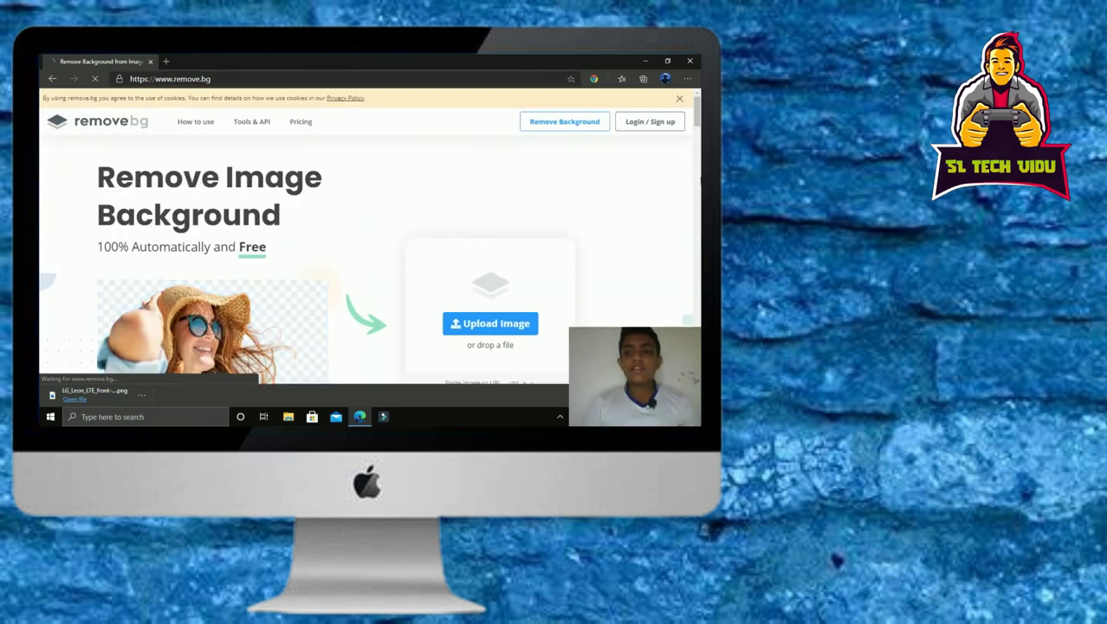
{"action": "scroll", "coordinate": [682, 186], "scroll_direction": "down", "scroll_amount": 4}
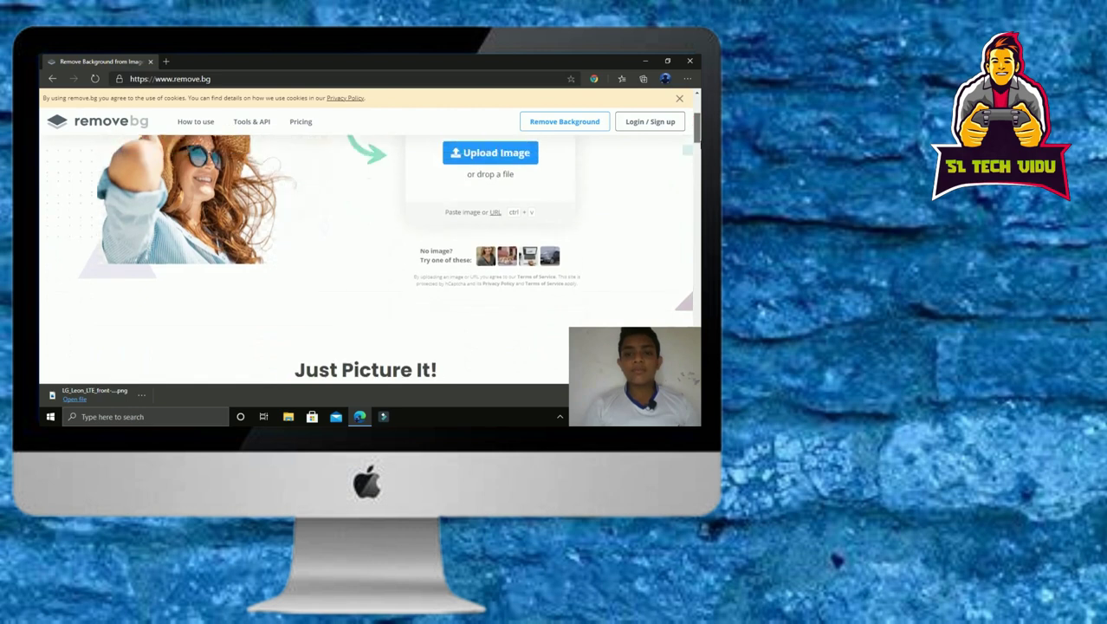
{"action": "scroll", "coordinate": [527, 298], "scroll_direction": "up", "scroll_amount": 4}
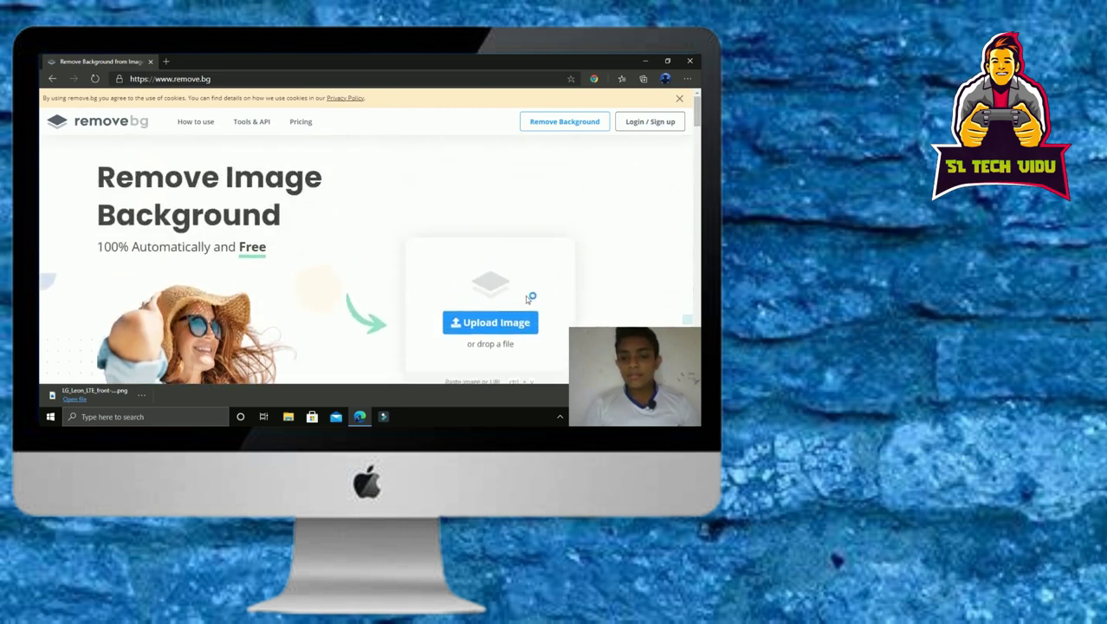
{"action": "left_click", "coordinate": [505, 321]}
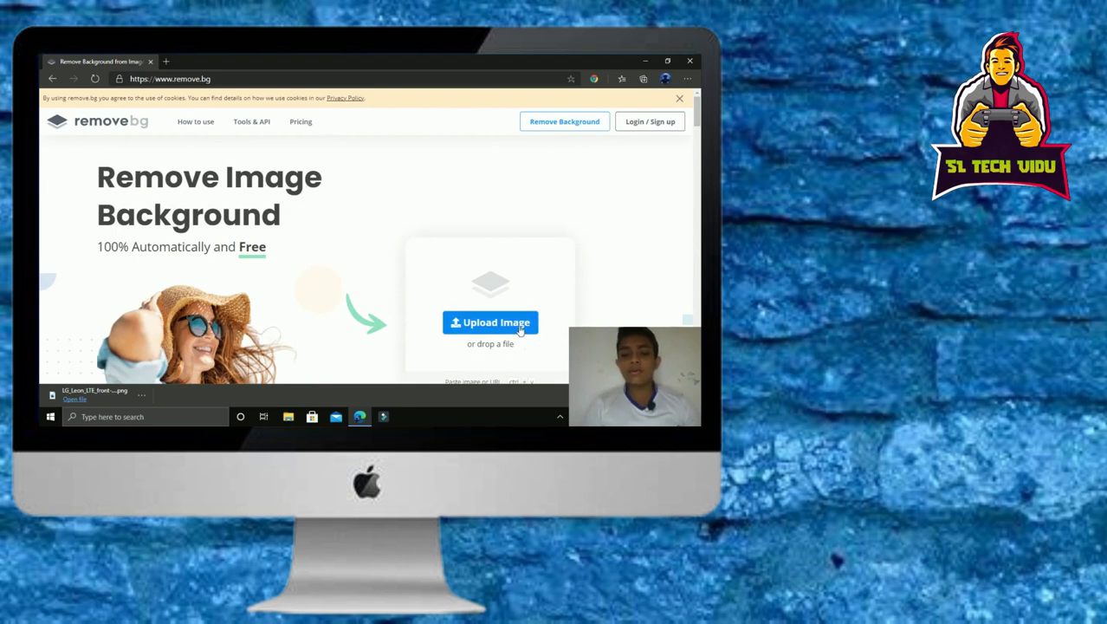
- Upload LG_Leon_LTE_front-SPO-hero.png from Downloads to remove.bg for background removal
{"action": "left_click", "coordinate": [522, 327]}
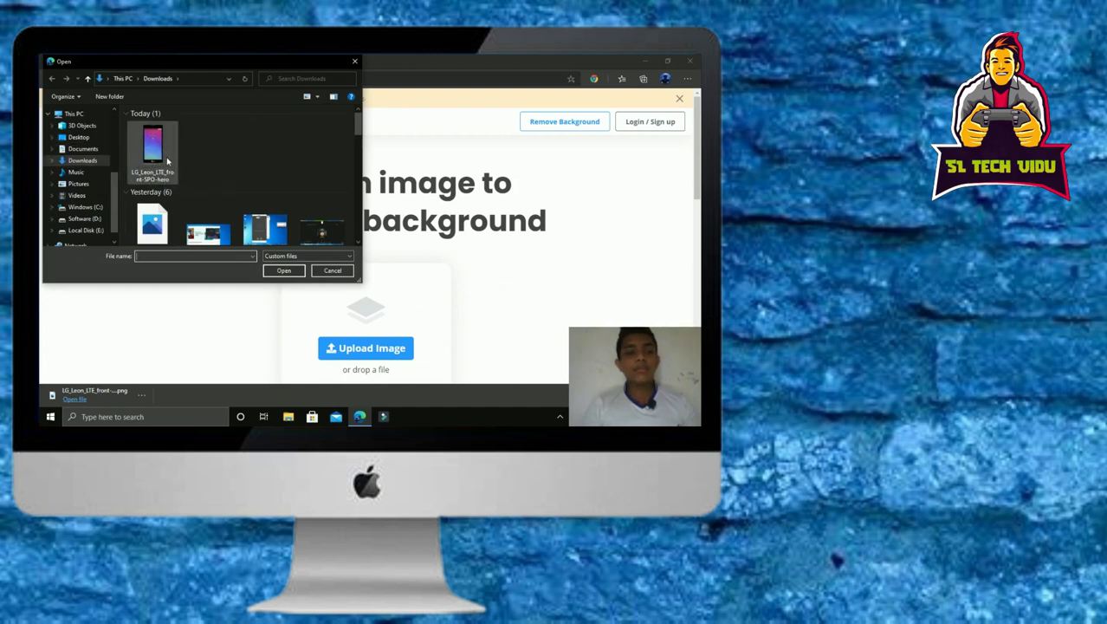
{"action": "left_click", "coordinate": [161, 163]}
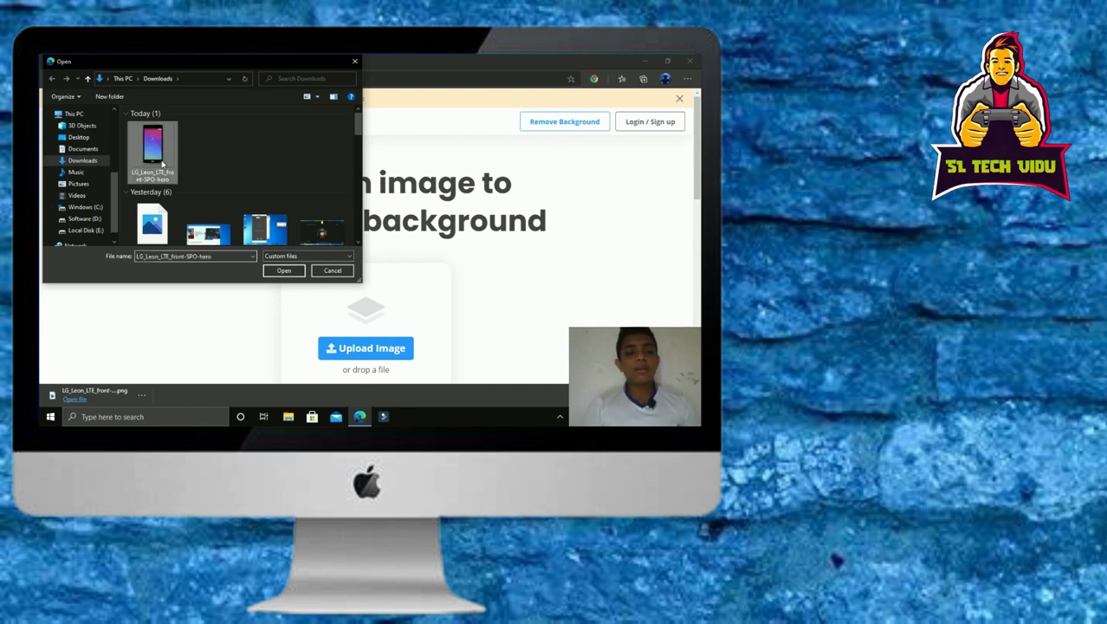
{"action": "left_click", "coordinate": [286, 271]}
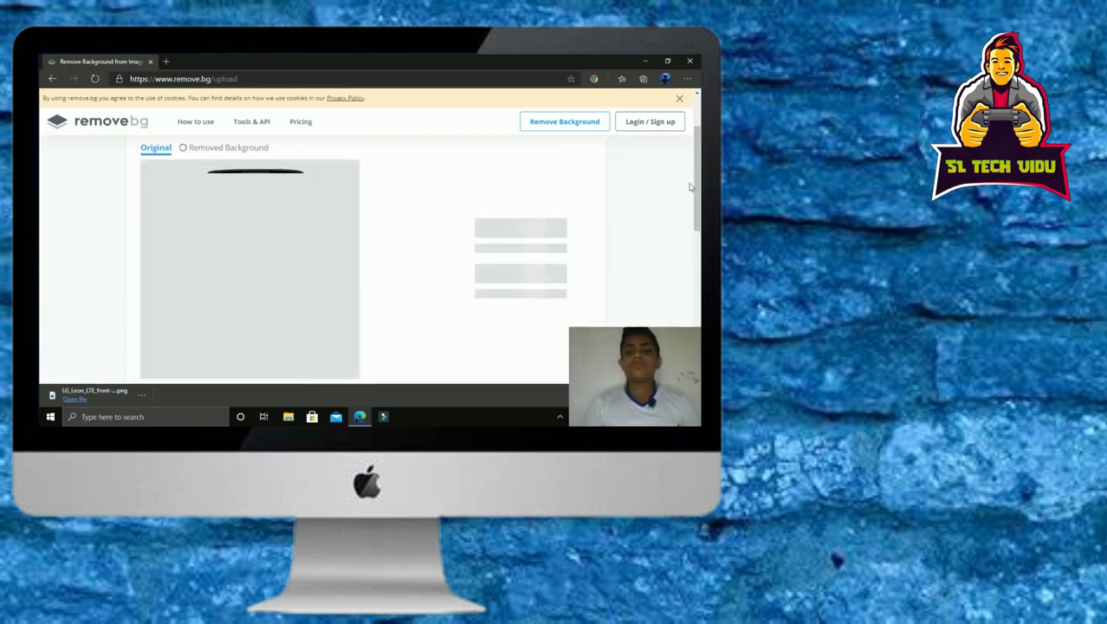
- Download the background-removed phone PNG from remove.bg and minimize the browser
{"action": "scroll", "coordinate": [699, 182], "scroll_direction": "down", "scroll_amount": 1}
{"action": "scroll", "coordinate": [700, 177], "scroll_direction": "up", "scroll_amount": 1}
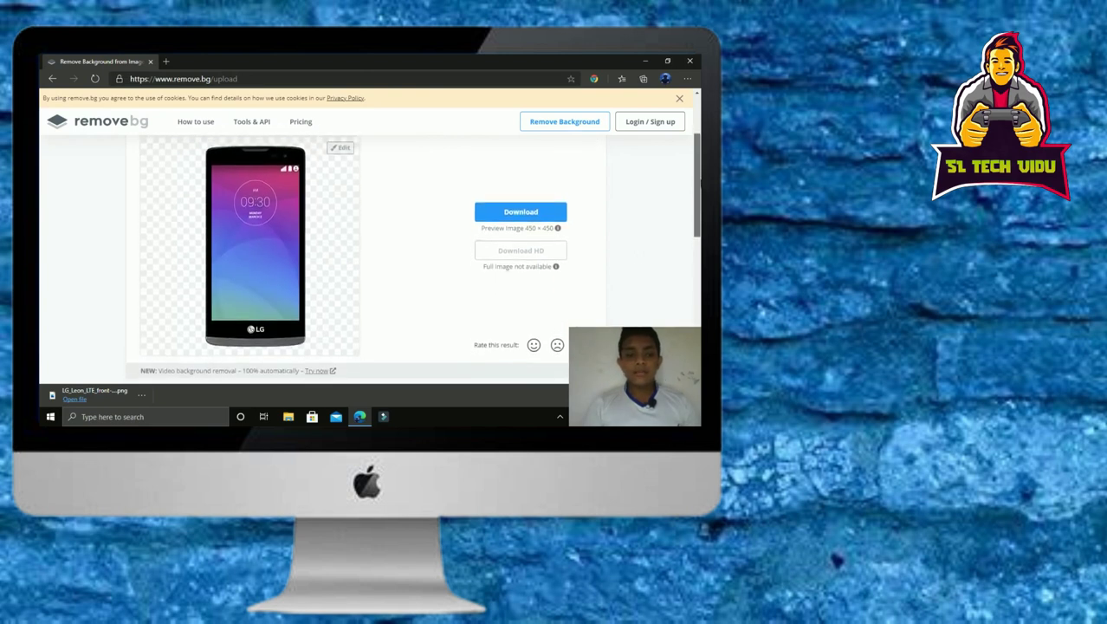
{"action": "scroll", "coordinate": [700, 177], "scroll_direction": "down", "scroll_amount": 1}
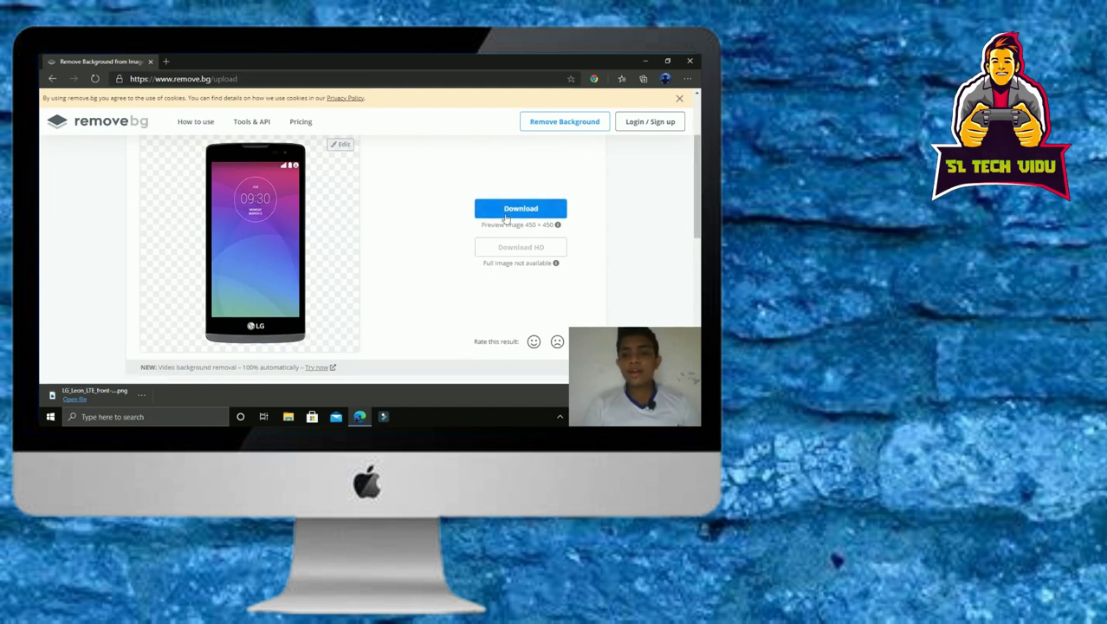
{"action": "left_click", "coordinate": [507, 213]}
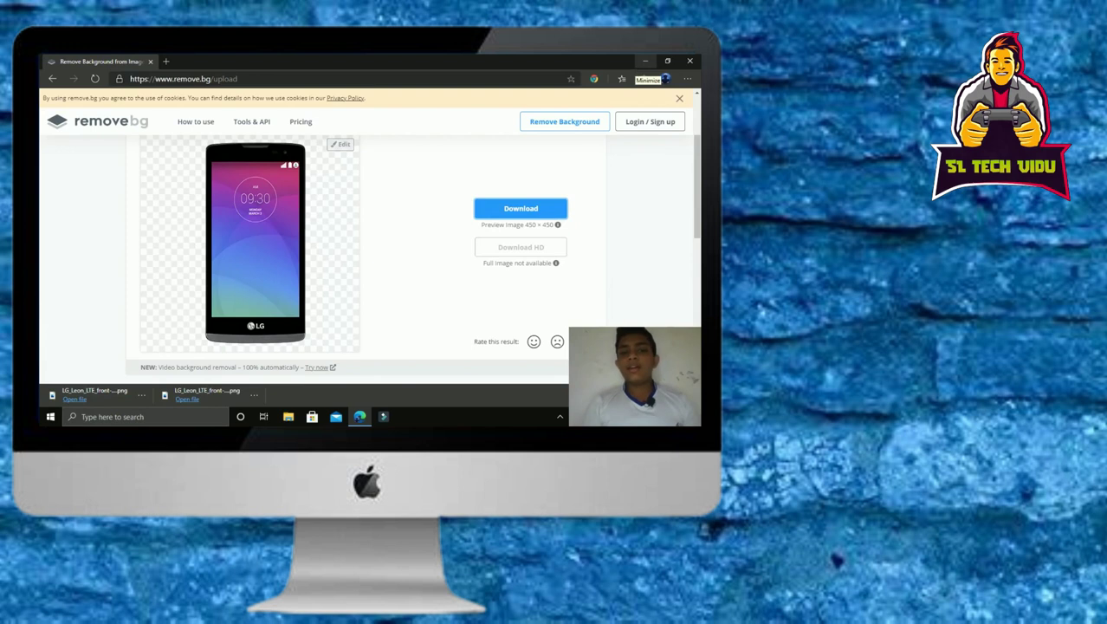
{"action": "left_click", "coordinate": [644, 61]}
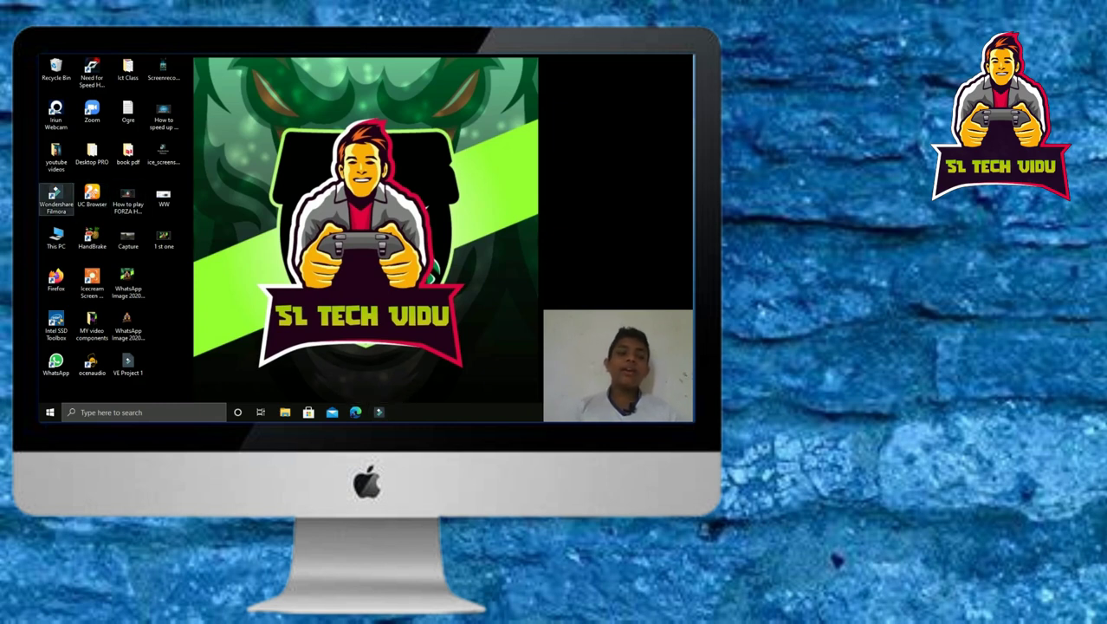
{"action": "left_click", "coordinate": [57, 197]}
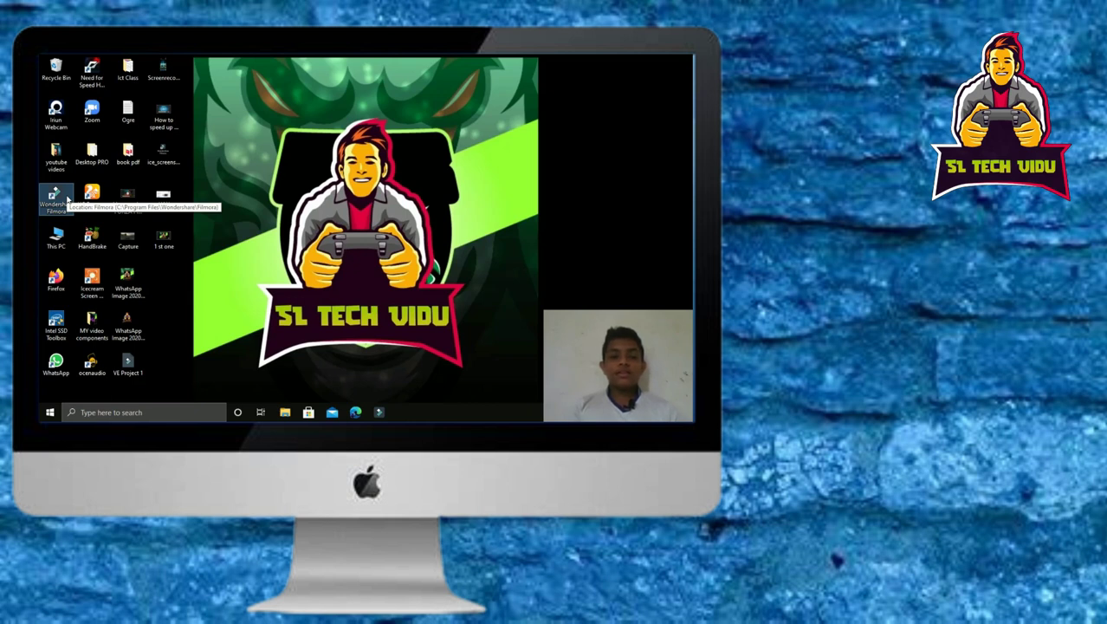
- Launch Wondershare Filmora and start a new project in Full Feature Mode
{"action": "double_click", "coordinate": [56, 197]}
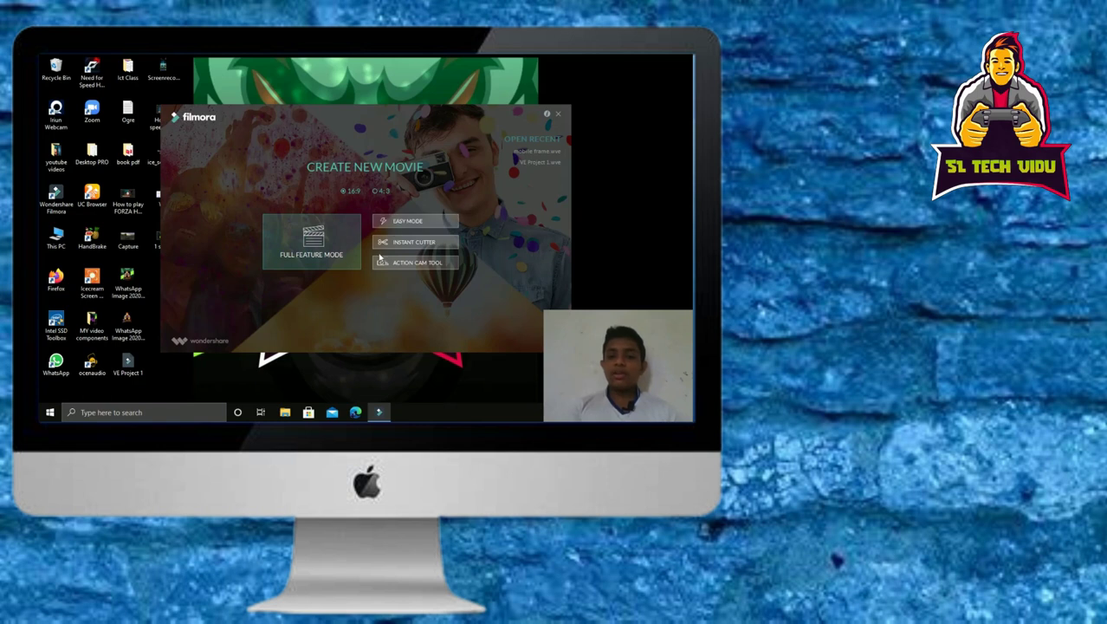
{"action": "left_click", "coordinate": [301, 266]}
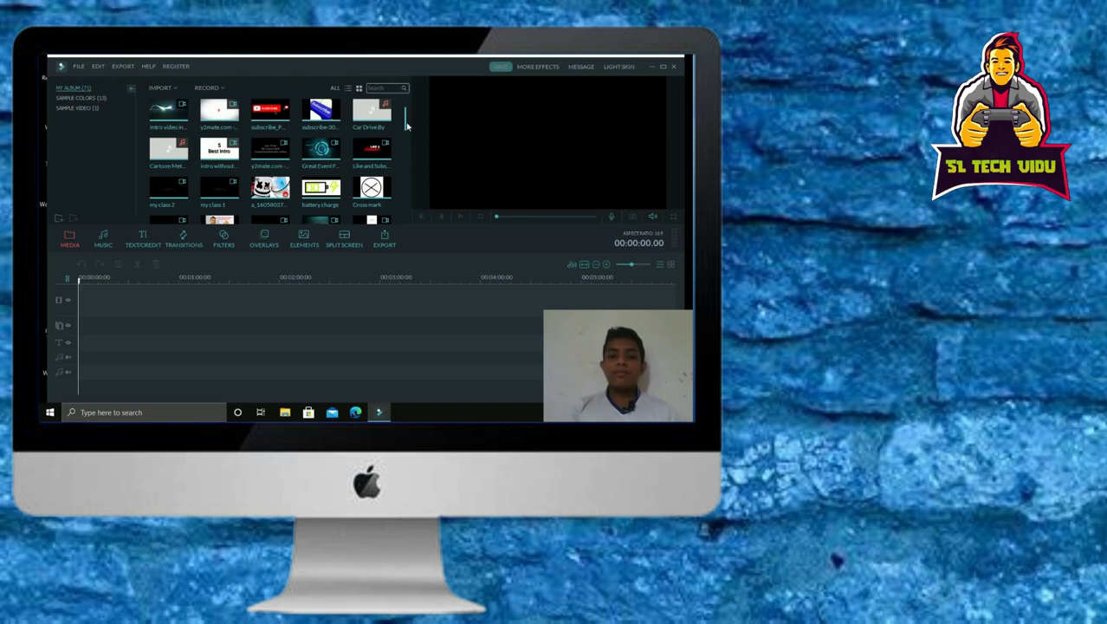
{"action": "left_click_drag", "start_coordinate": [407, 126], "coordinate": [406, 196]}
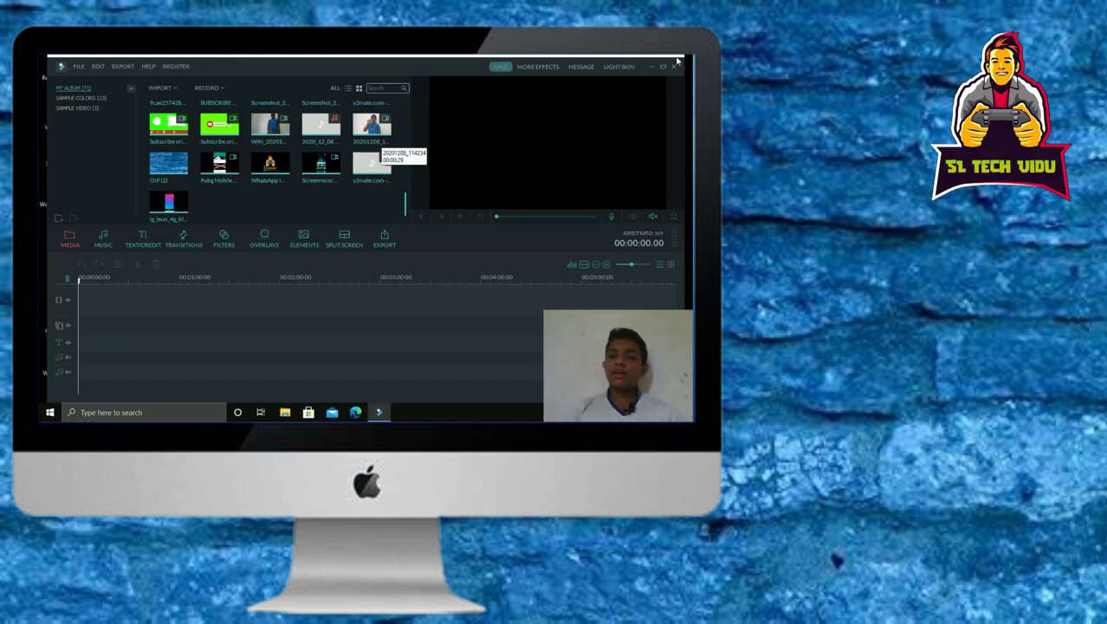
- Import the background-removed LG Leon phone PNG from Downloads into Filmora's media library
{"action": "left_click", "coordinate": [653, 69]}
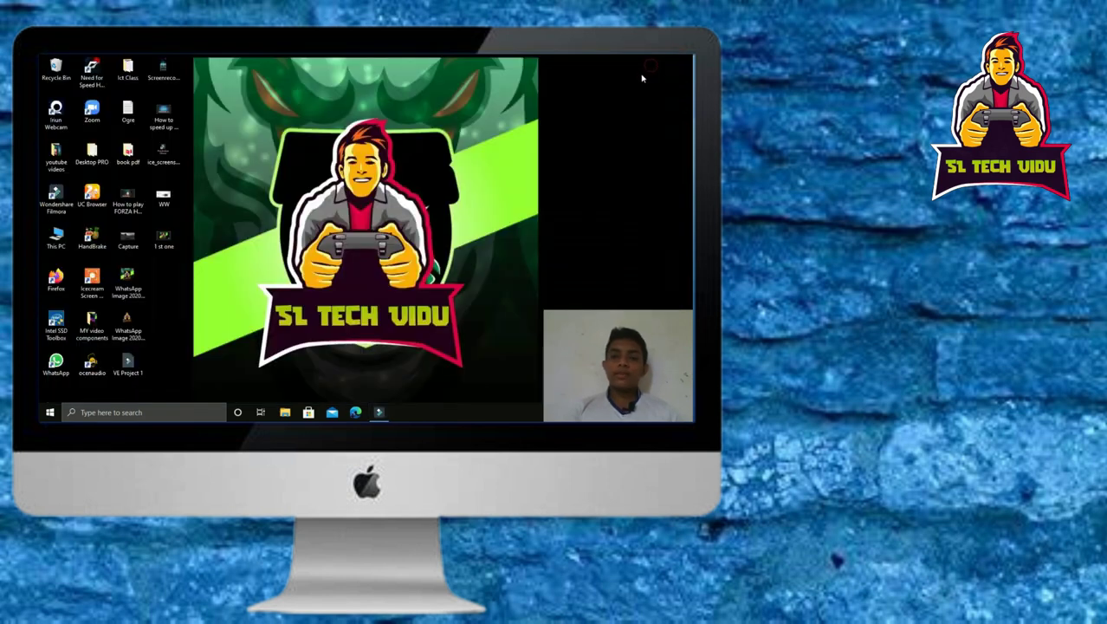
{"action": "left_click", "coordinate": [285, 412]}
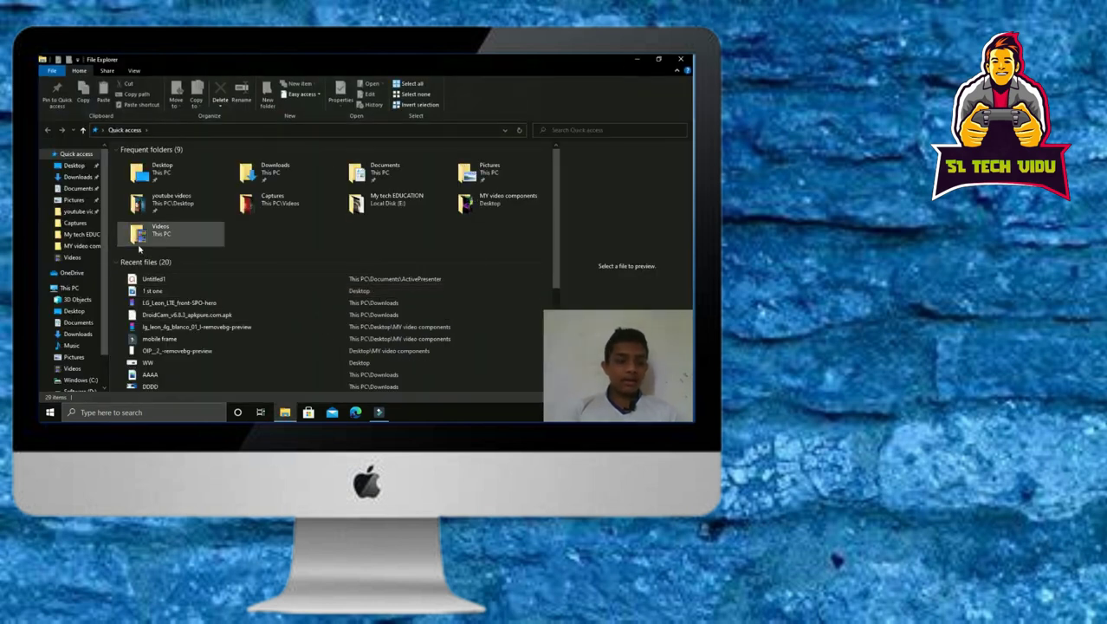
{"action": "scroll", "coordinate": [101, 343], "scroll_direction": "down", "scroll_amount": 1}
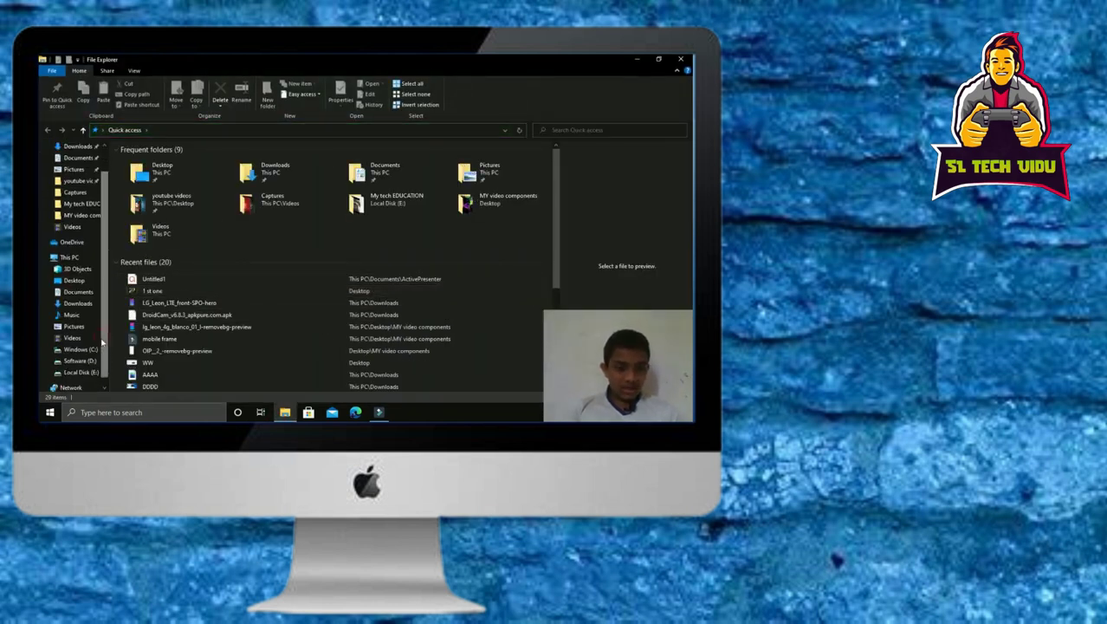
{"action": "left_click", "coordinate": [86, 303]}
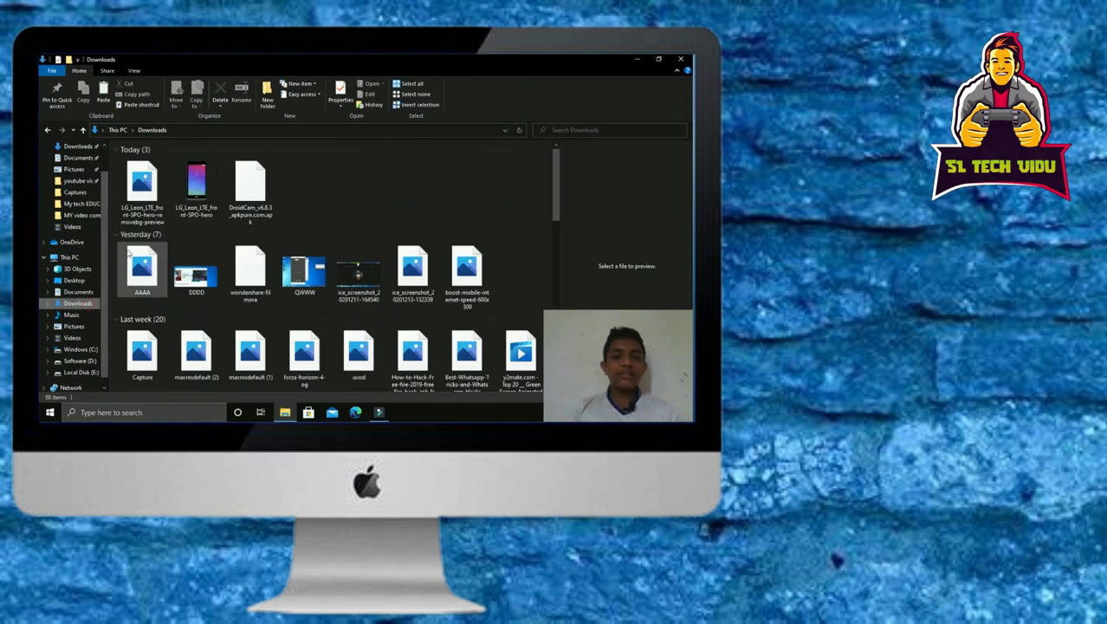
{"action": "left_click", "coordinate": [160, 213]}
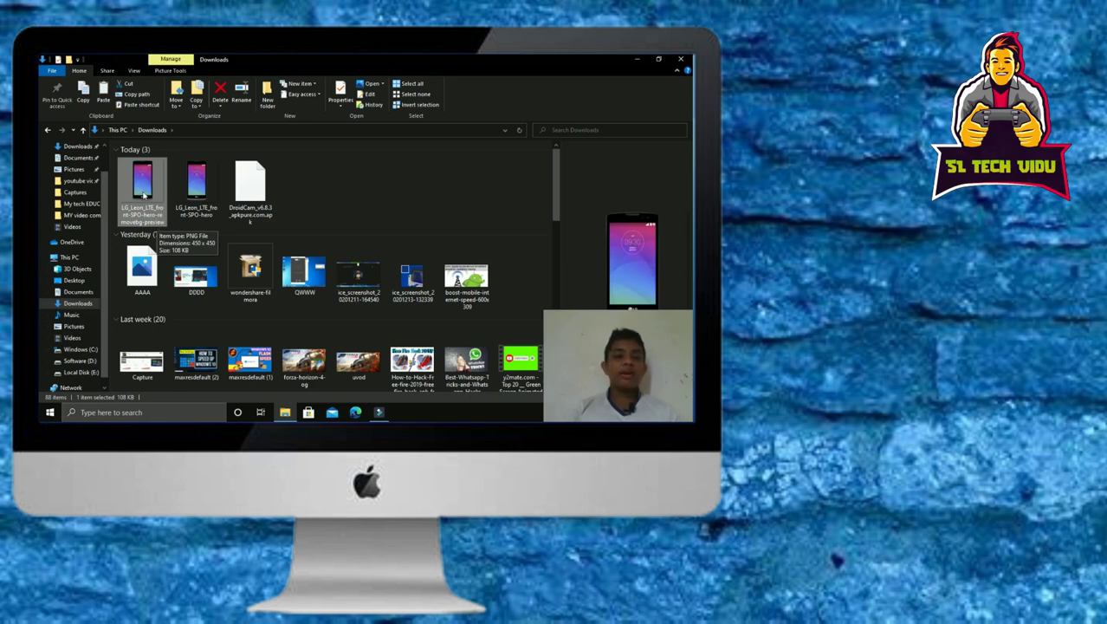
{"action": "left_click_drag", "start_coordinate": [144, 195], "coordinate": [346, 204]}
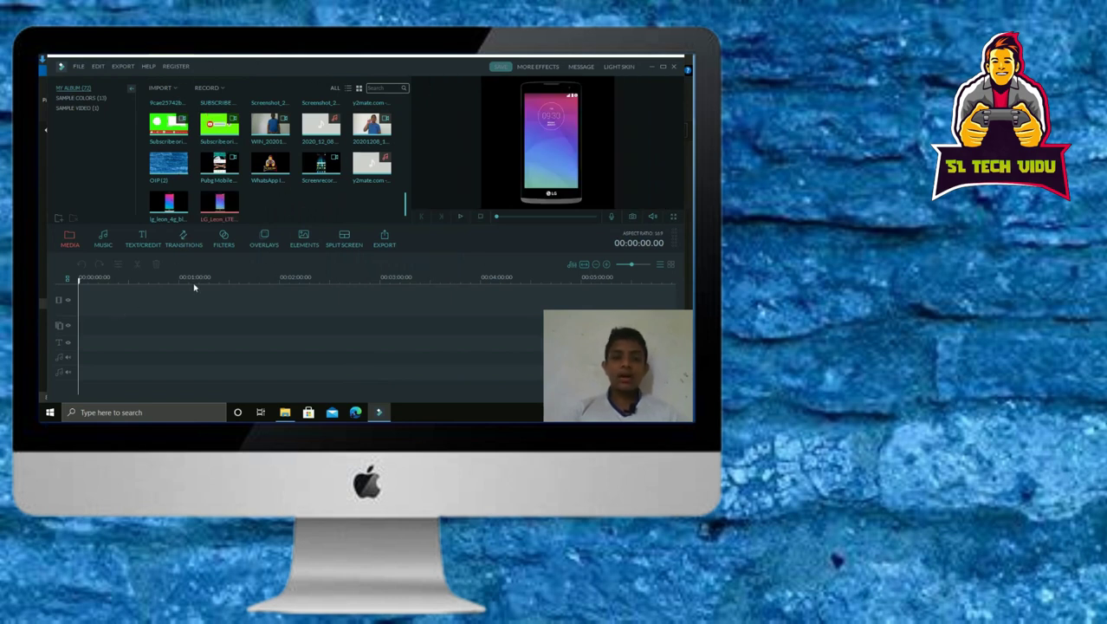
{"action": "scroll", "coordinate": [408, 201], "scroll_direction": "up", "scroll_amount": 3}
- Import 'mage video 1' from the MY video components folder into Filmora's media library
{"action": "scroll", "coordinate": [407, 199], "scroll_direction": "down", "scroll_amount": 3}
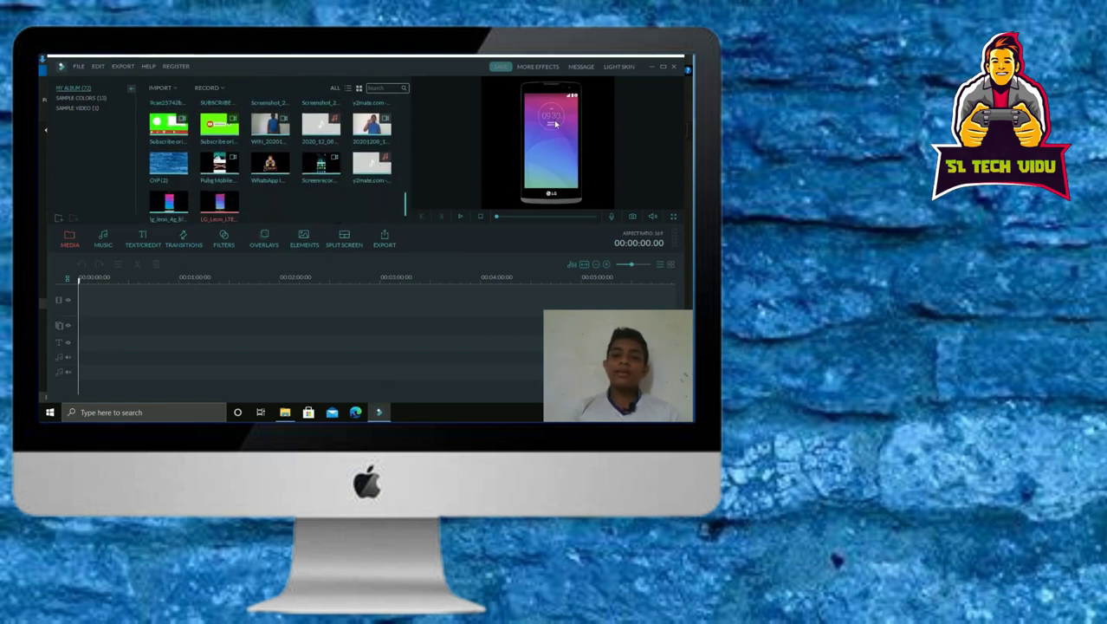
{"action": "left_click", "coordinate": [279, 204]}
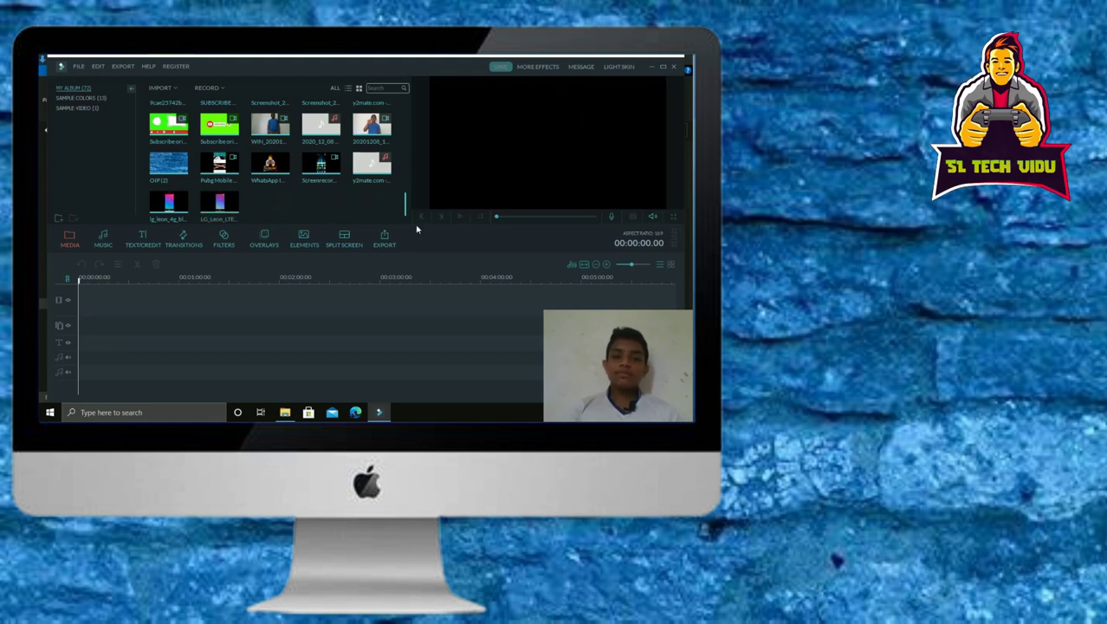
{"action": "mouse_move", "coordinate": [284, 415]}
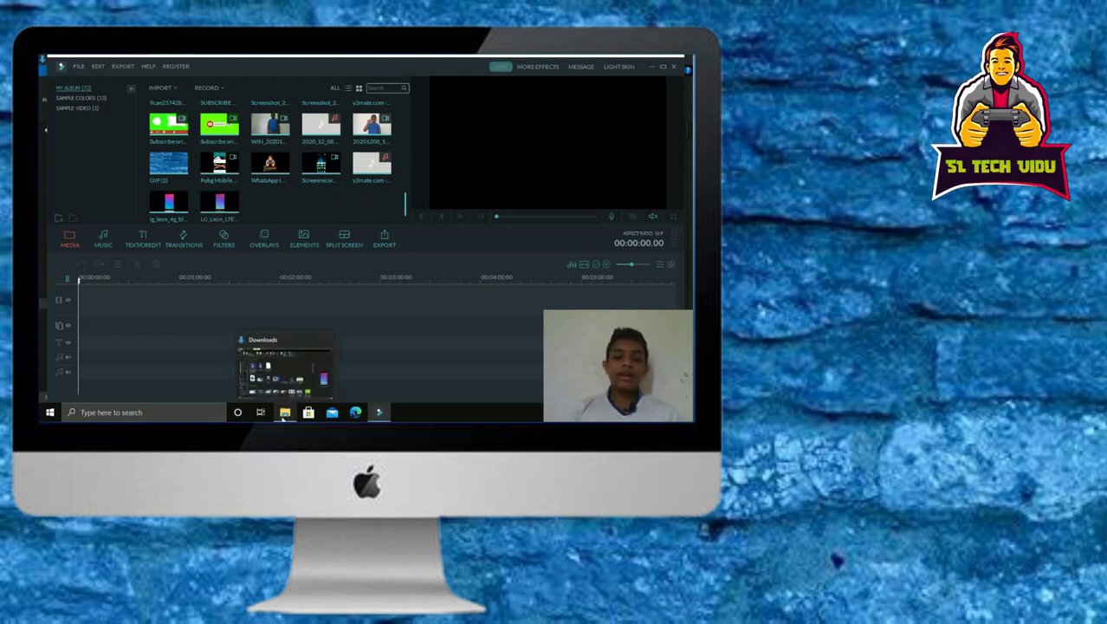
{"action": "left_click", "coordinate": [285, 415]}
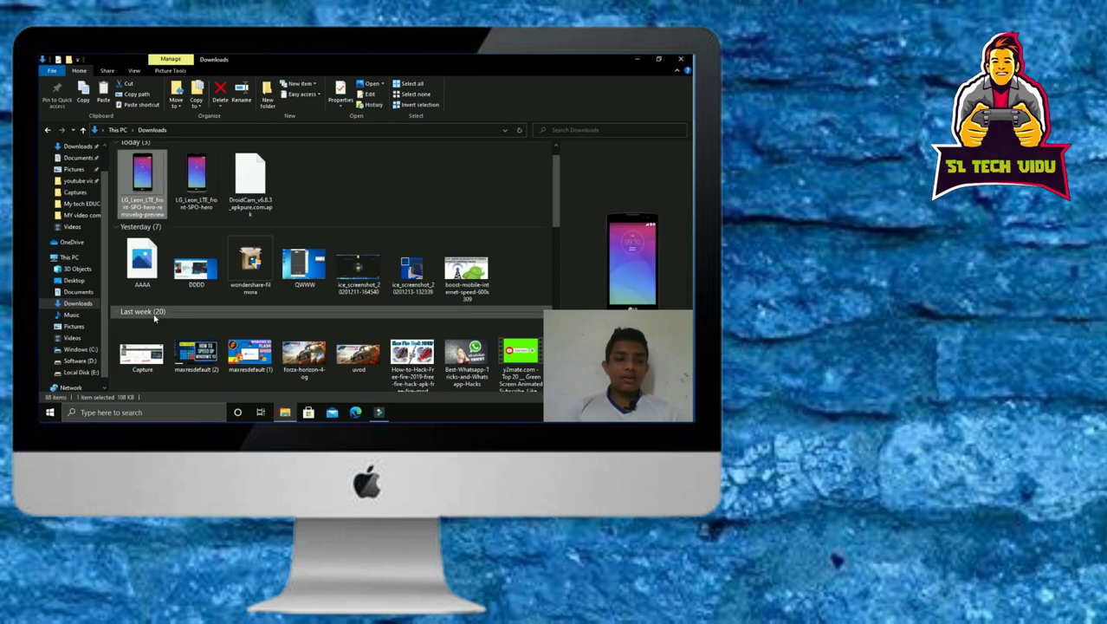
{"action": "left_click", "coordinate": [93, 216]}
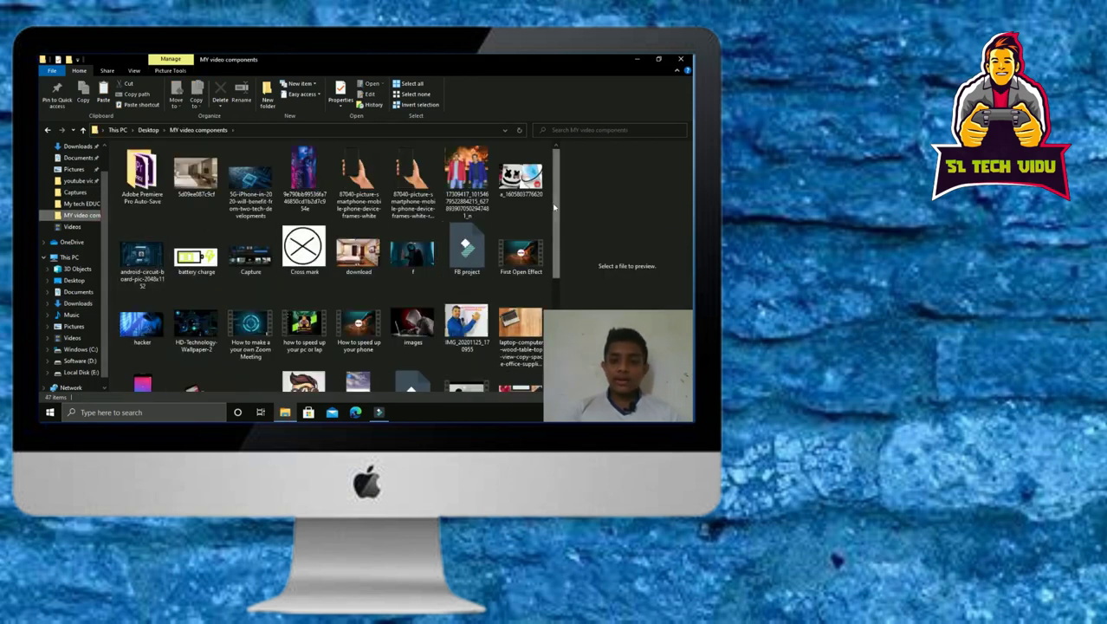
{"action": "scroll", "coordinate": [555, 218], "scroll_direction": "down", "scroll_amount": 2}
{"action": "scroll", "coordinate": [555, 219], "scroll_direction": "down", "scroll_amount": 5}
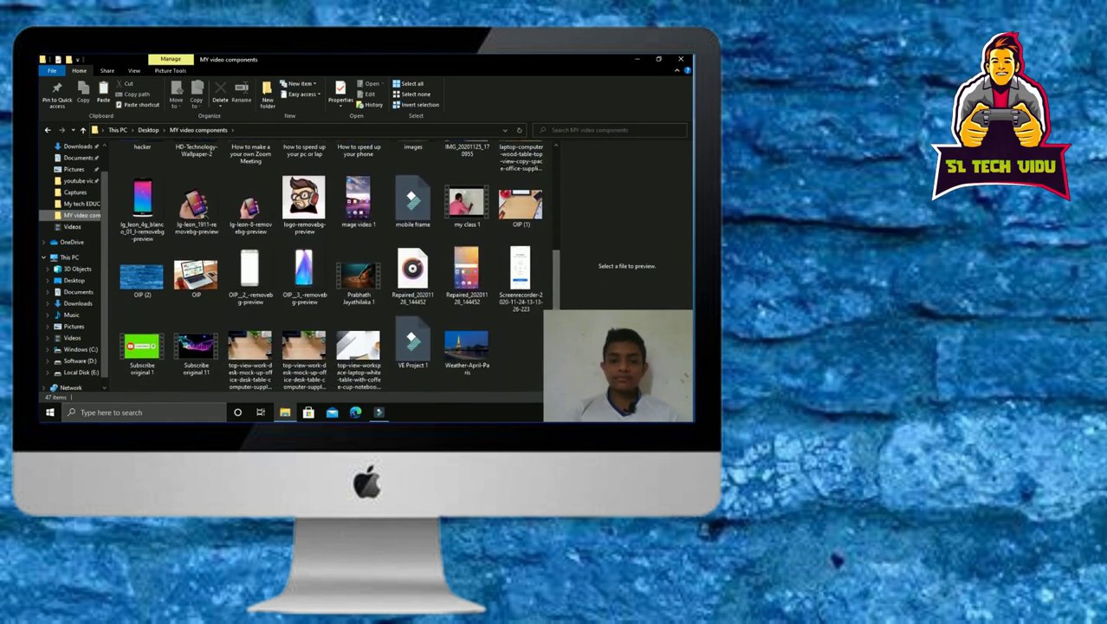
{"action": "left_click", "coordinate": [362, 218]}
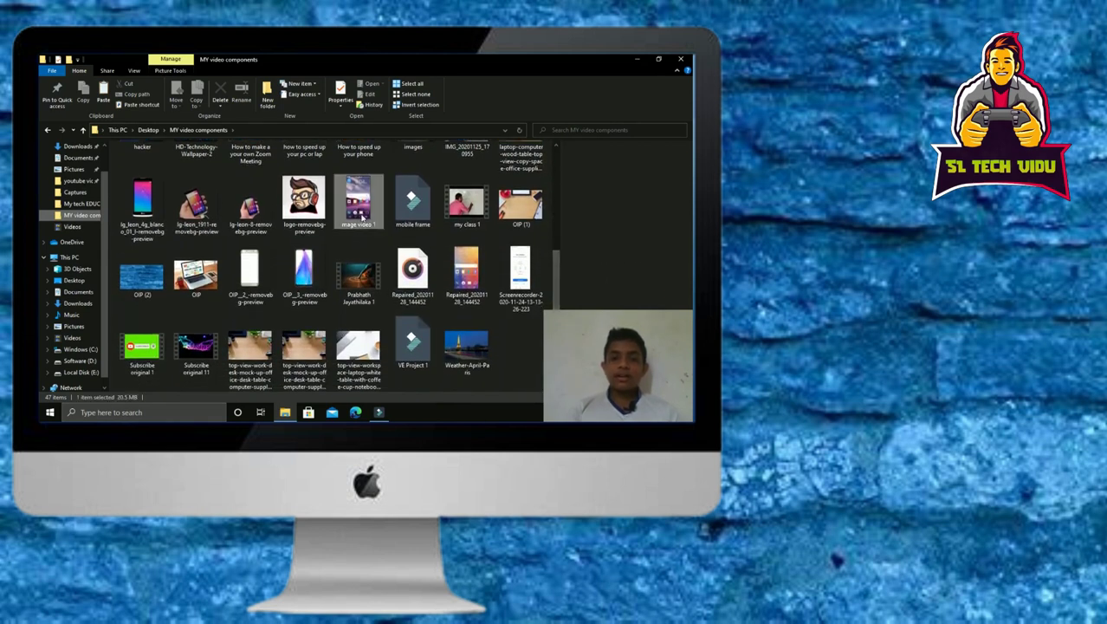
{"action": "left_click_drag", "start_coordinate": [362, 218], "coordinate": [329, 194]}
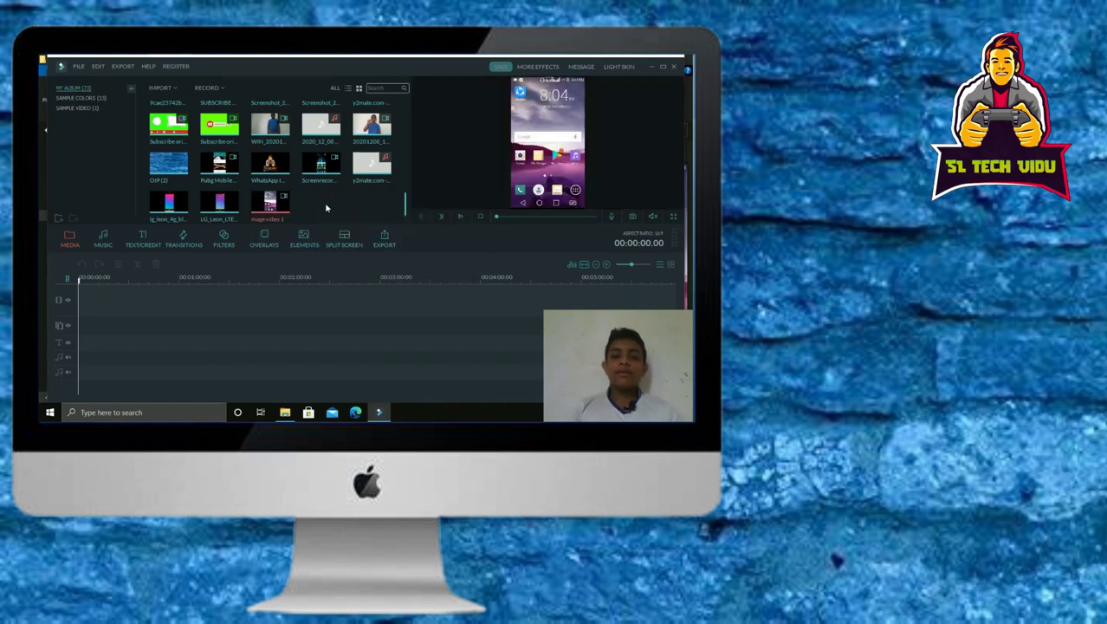
- Preview the blue stone-wall, wooden desk with coffee, and blue brick images in the media library
{"action": "left_click", "coordinate": [187, 174]}
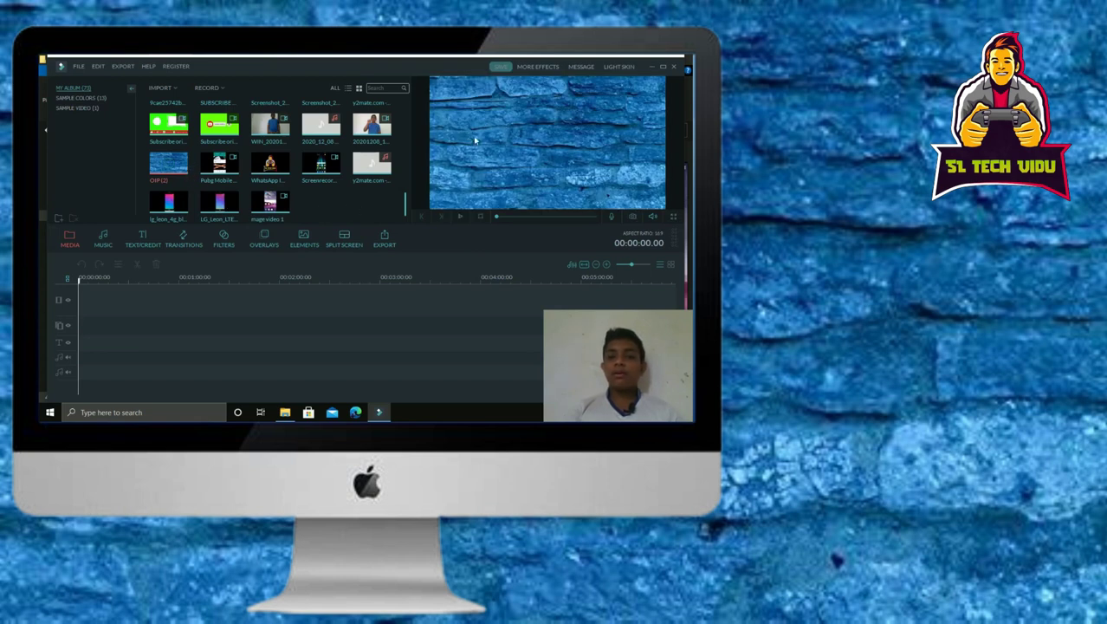
{"action": "left_click_drag", "start_coordinate": [404, 213], "coordinate": [406, 180]}
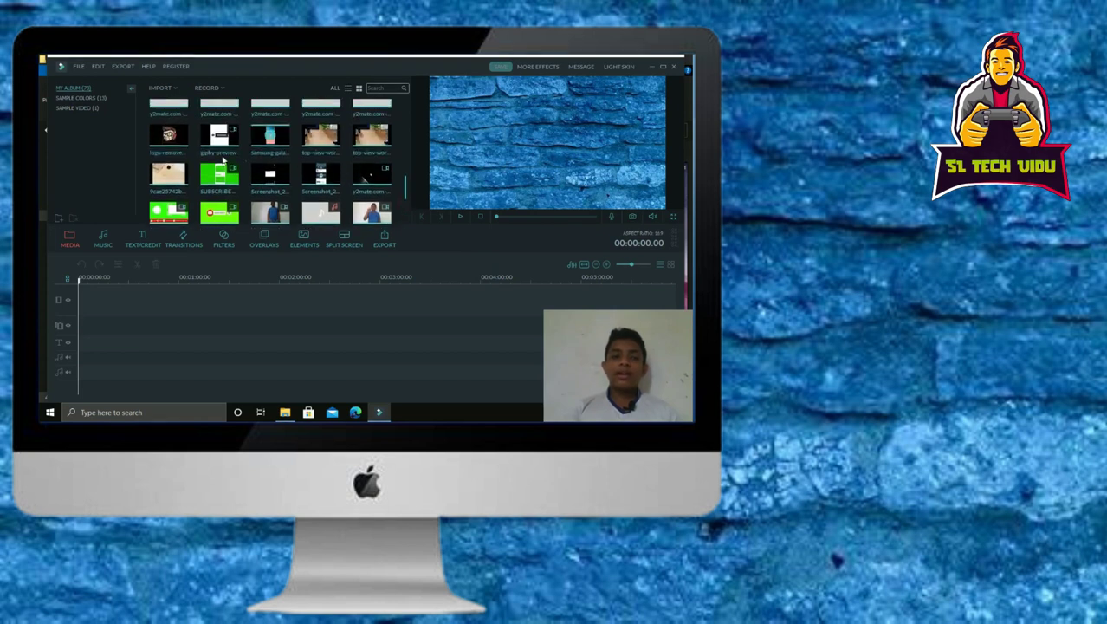
{"action": "left_click", "coordinate": [180, 177]}
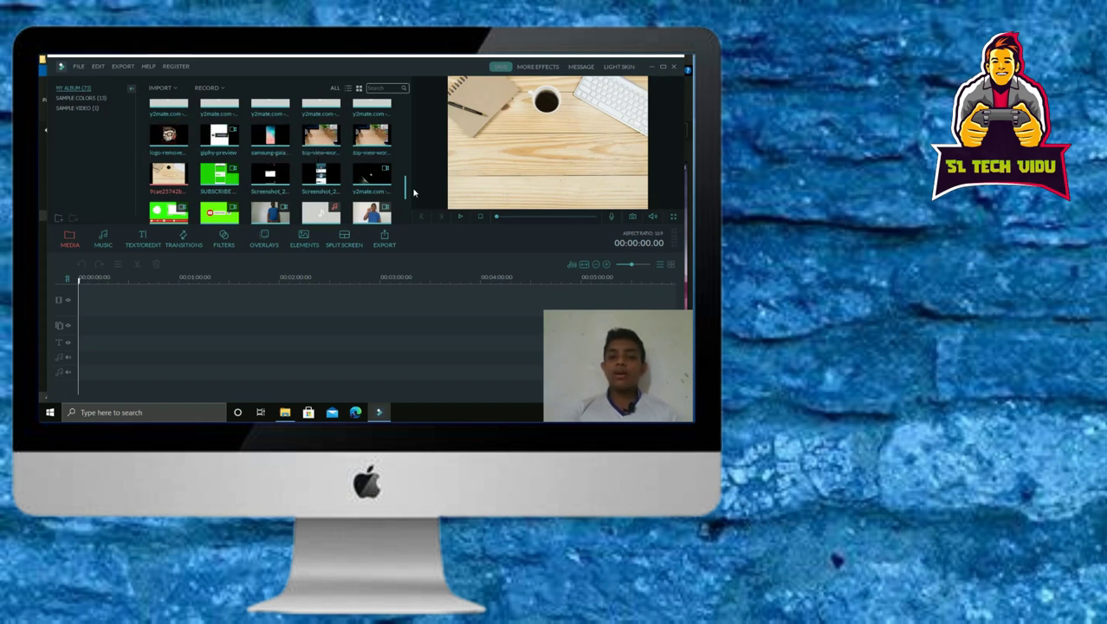
{"action": "left_click_drag", "start_coordinate": [405, 186], "coordinate": [404, 207]}
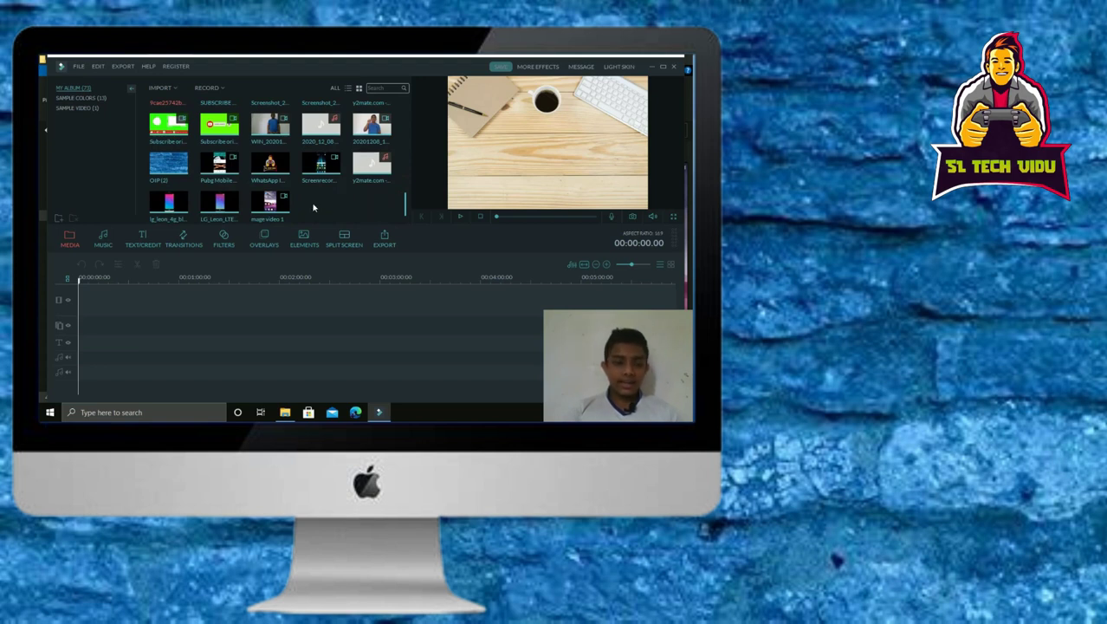
{"action": "left_click", "coordinate": [178, 174]}
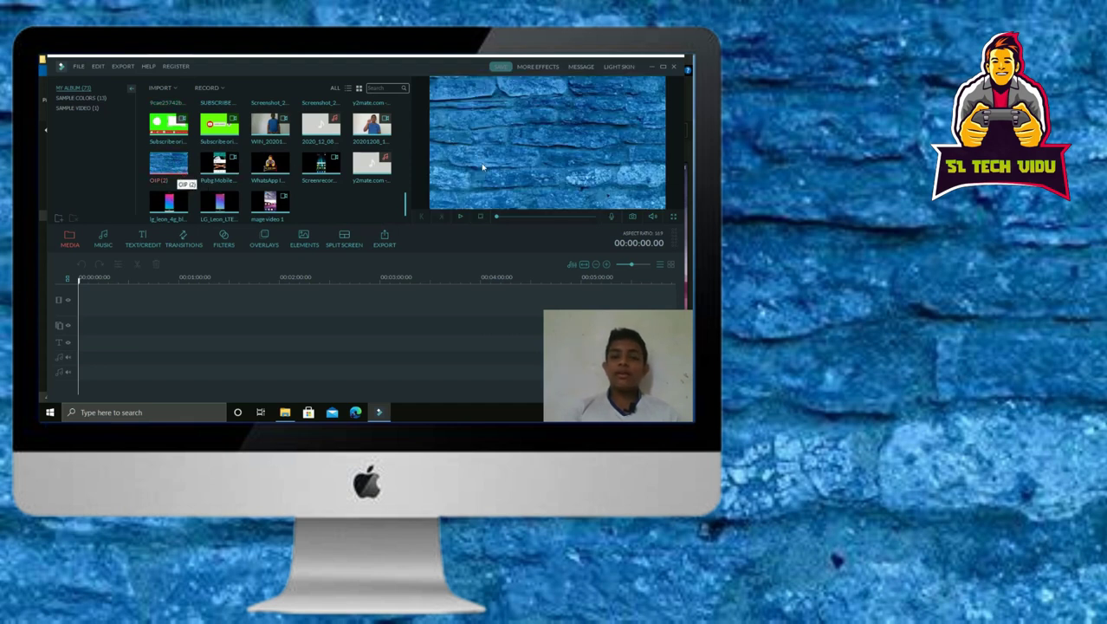
{"action": "left_click_drag", "start_coordinate": [404, 205], "coordinate": [407, 179]}
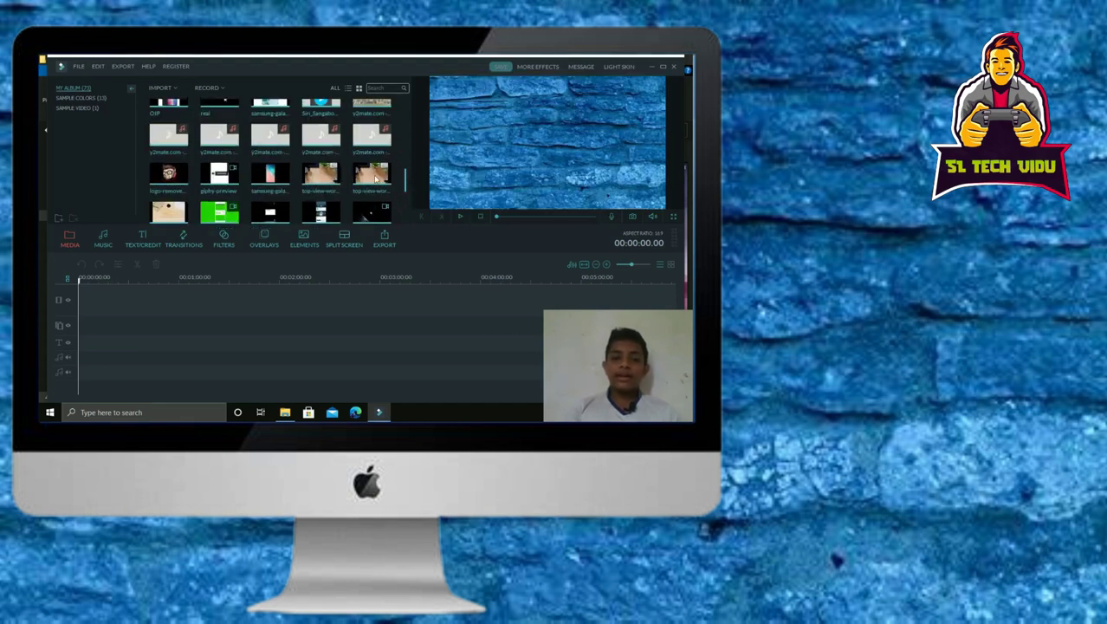
- Place the top-down wooden desk image at the start of the first video track
{"action": "left_click", "coordinate": [322, 177]}
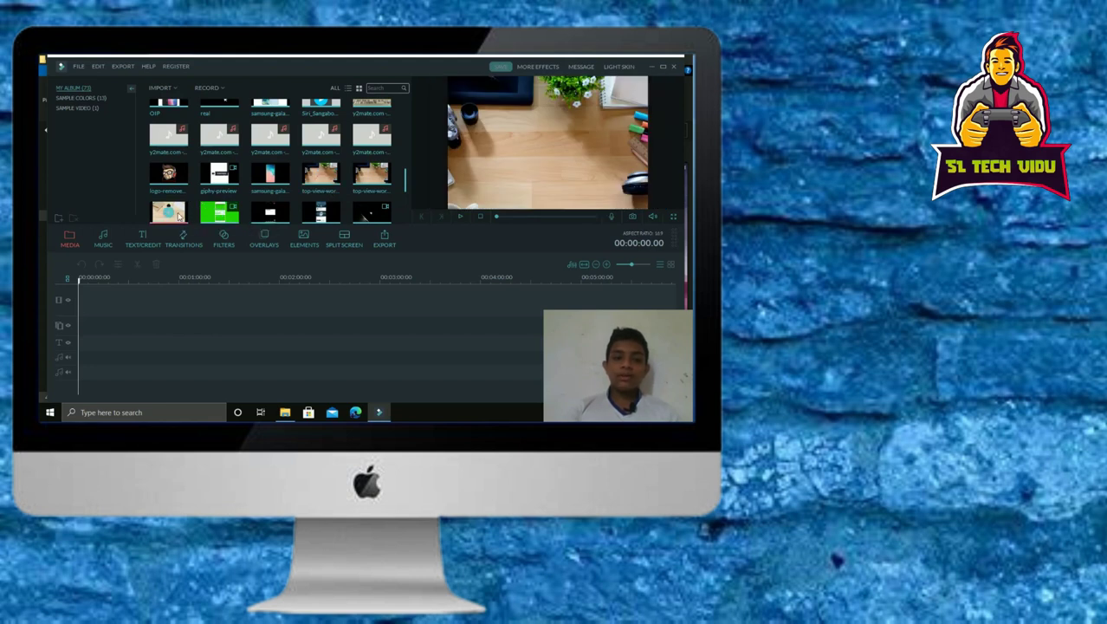
{"action": "scroll", "coordinate": [194, 214], "scroll_direction": "down", "scroll_amount": 1}
{"action": "left_click_drag", "start_coordinate": [133, 300], "coordinate": [102, 311]}
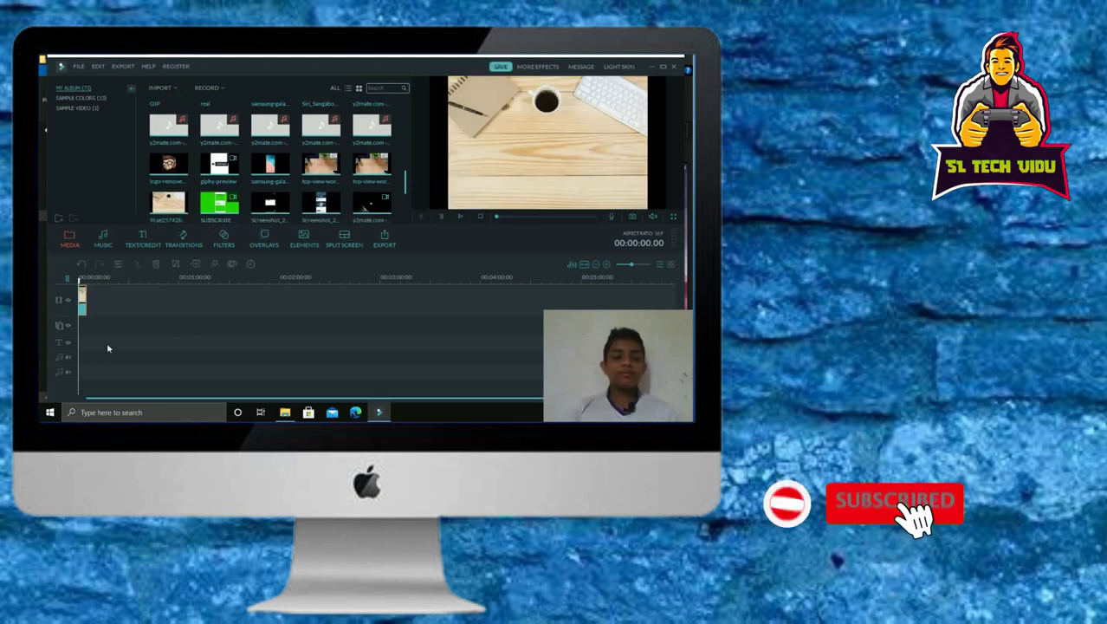
- Stretch the wooden desk clip along track 1 to about 00:05:36.03
{"action": "left_click_drag", "start_coordinate": [88, 300], "coordinate": [641, 303]}
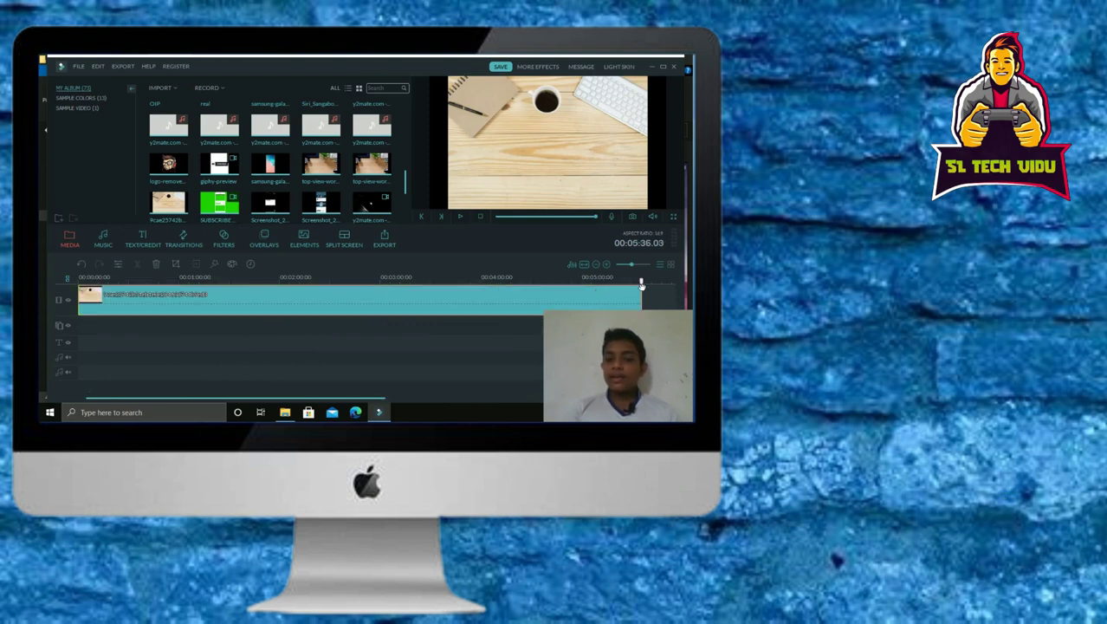
{"action": "left_click_drag", "start_coordinate": [405, 179], "coordinate": [405, 202]}
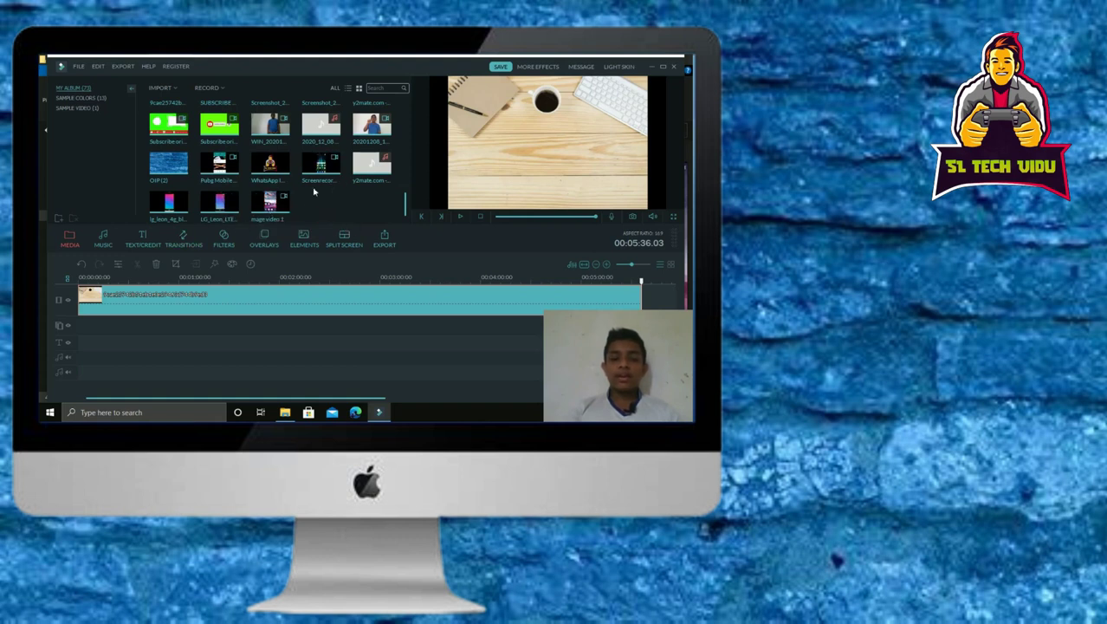
{"action": "left_click", "coordinate": [225, 216]}
- Put the LG_Leon_LTE phone image on track 2, stretched to the desk clip's length
{"action": "left_click_drag", "start_coordinate": [225, 216], "coordinate": [85, 328]}
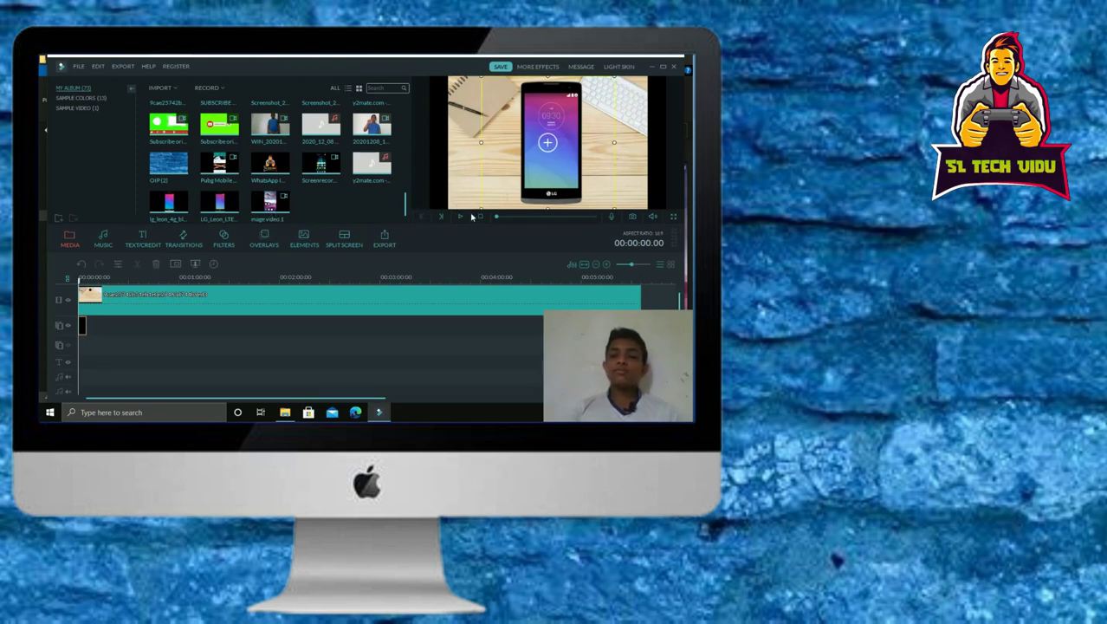
{"action": "left_click", "coordinate": [105, 339]}
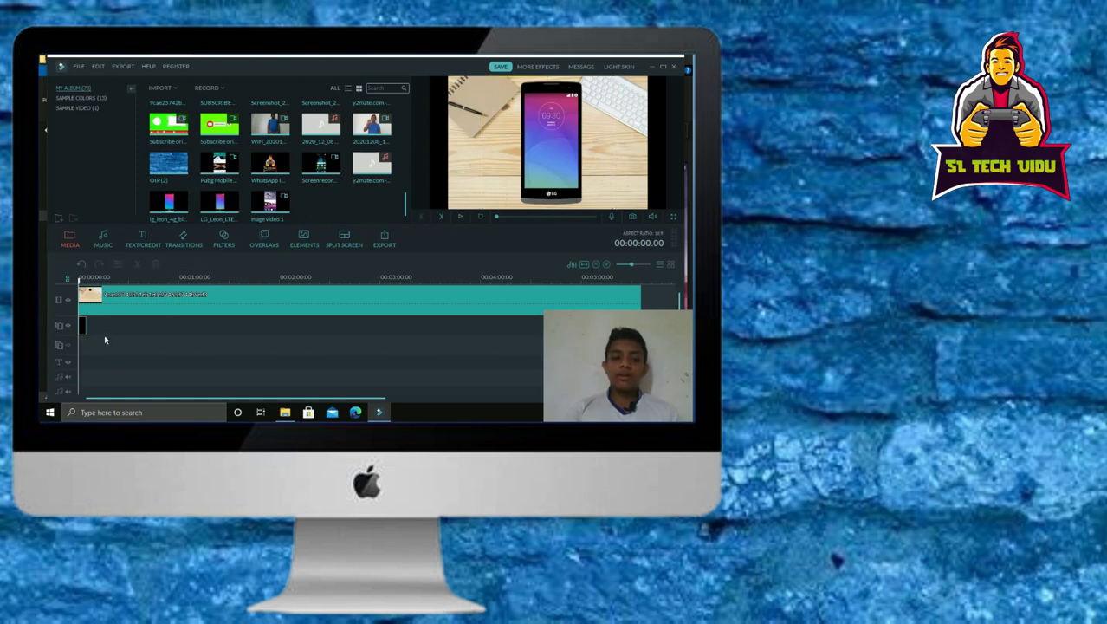
{"action": "left_click", "coordinate": [84, 328]}
{"action": "left_click_drag", "start_coordinate": [86, 328], "coordinate": [602, 327]}
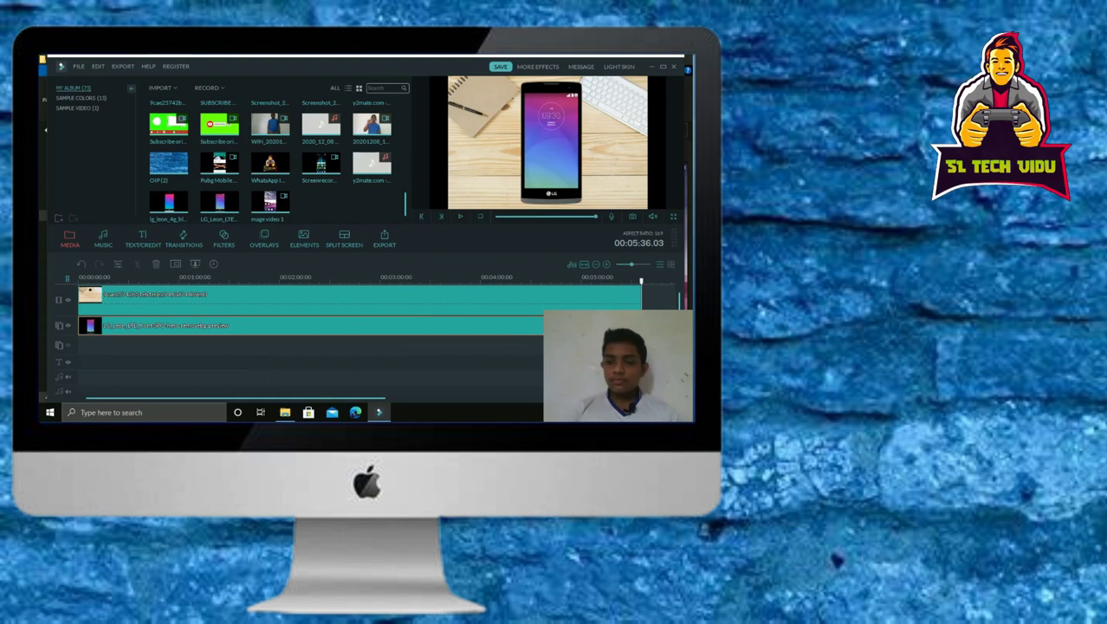
{"action": "left_click", "coordinate": [414, 247]}
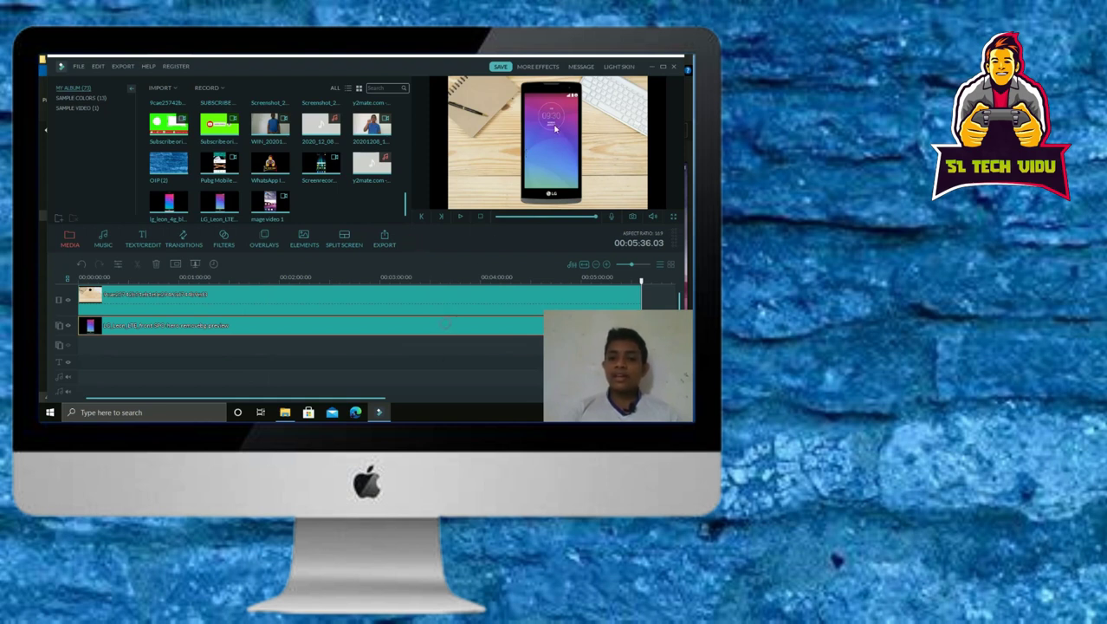
{"action": "left_click", "coordinate": [403, 305]}
{"action": "left_click", "coordinate": [400, 329]}
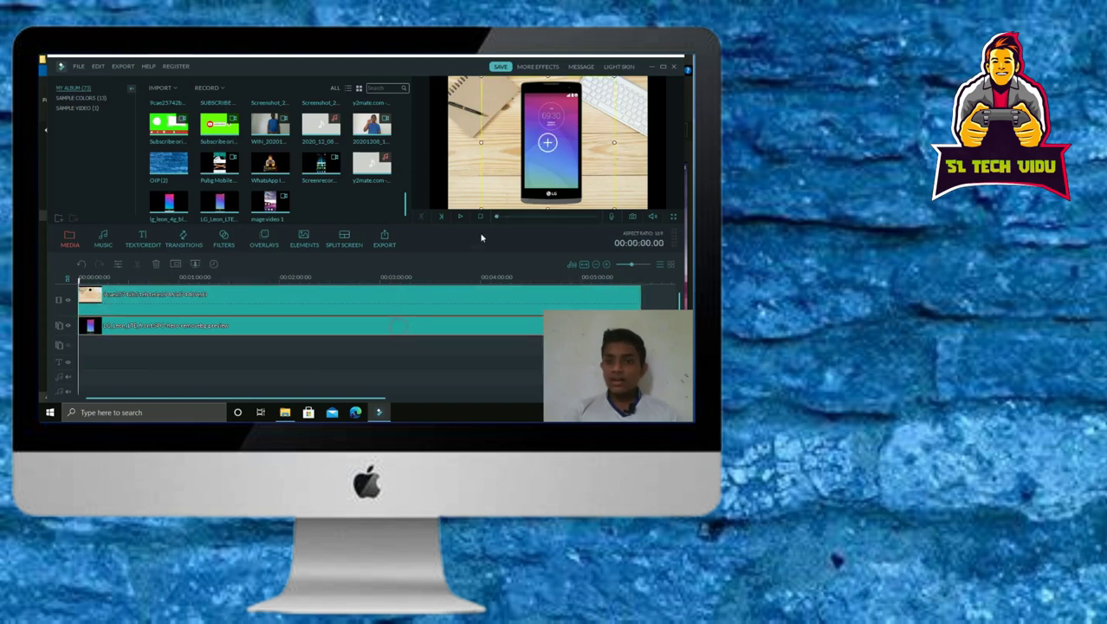
- Shrink the phone overlay slightly and shift it toward the left of the desk frame
{"action": "left_click_drag", "start_coordinate": [532, 119], "coordinate": [454, 121]}
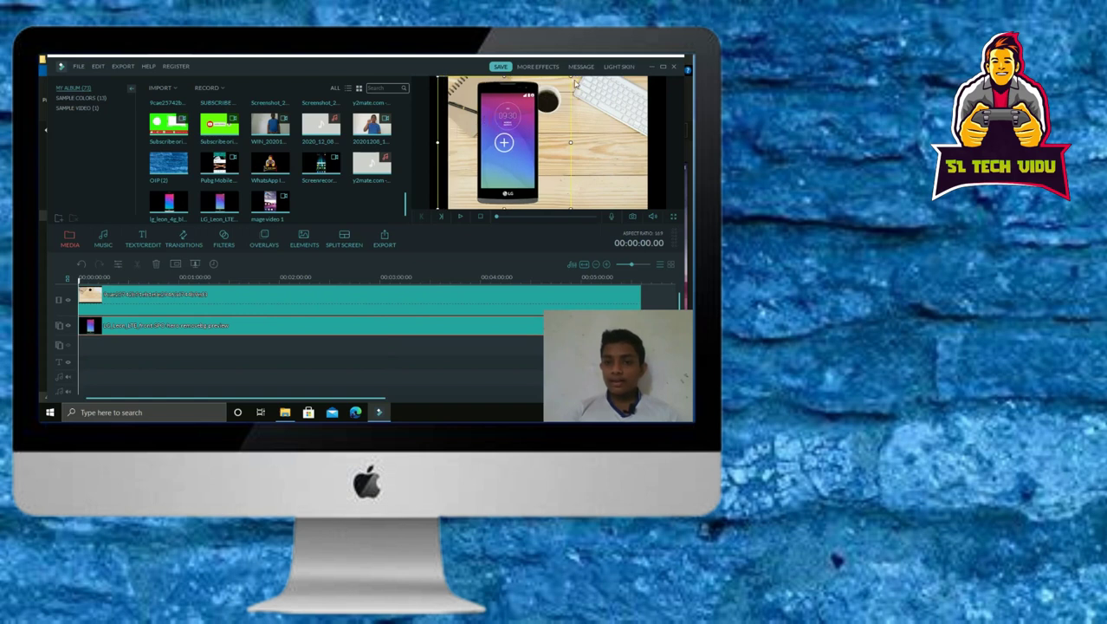
{"action": "left_click_drag", "start_coordinate": [533, 104], "coordinate": [545, 114]}
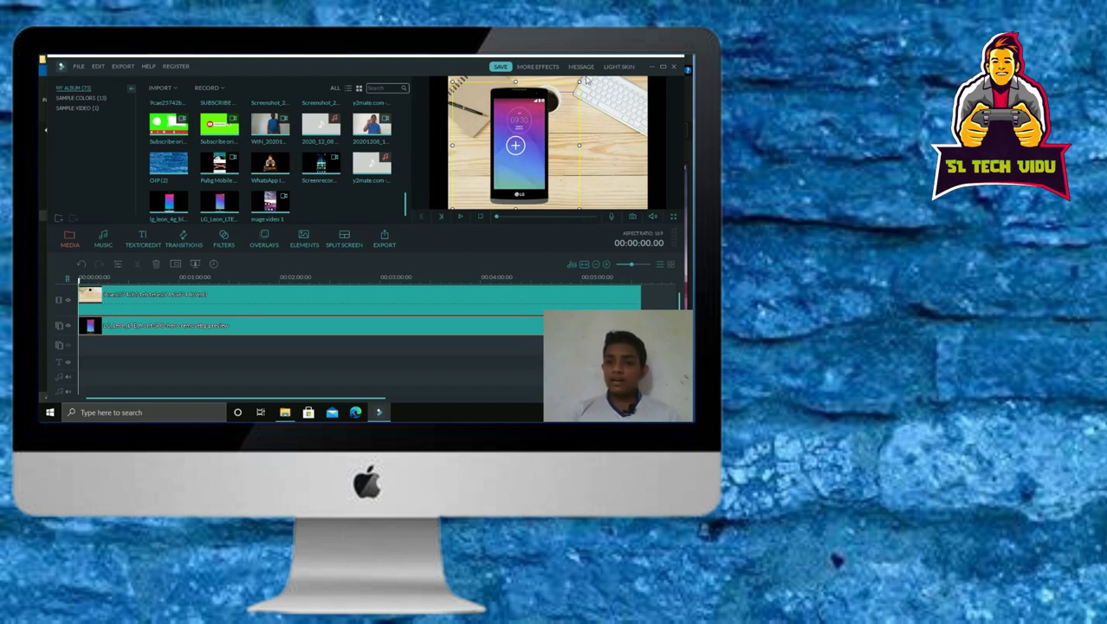
{"action": "left_click_drag", "start_coordinate": [583, 83], "coordinate": [575, 86]}
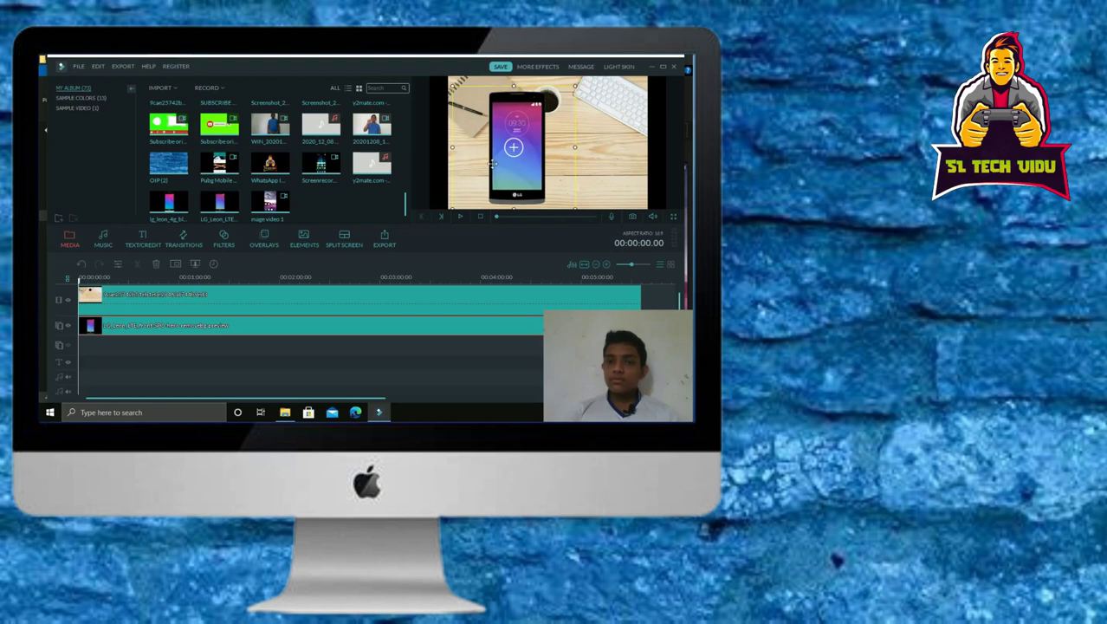
{"action": "left_click_drag", "start_coordinate": [538, 164], "coordinate": [513, 154]}
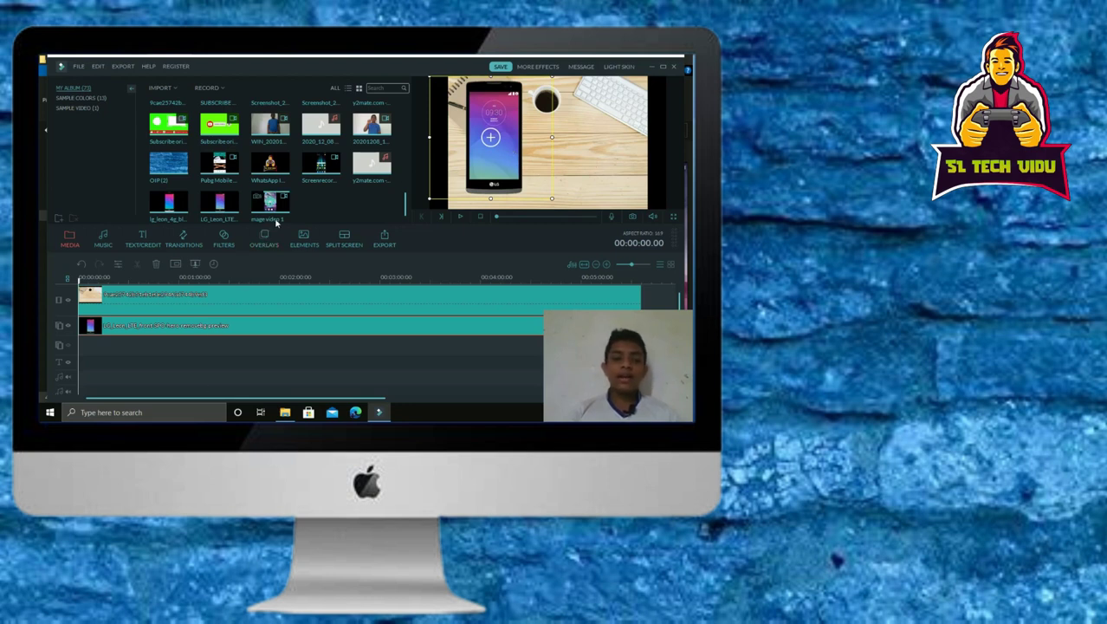
- Add the screen recording on track 3 and trim the phone and desk clips to end at 00:03:45.18
{"action": "left_click_drag", "start_coordinate": [282, 217], "coordinate": [437, 353]}
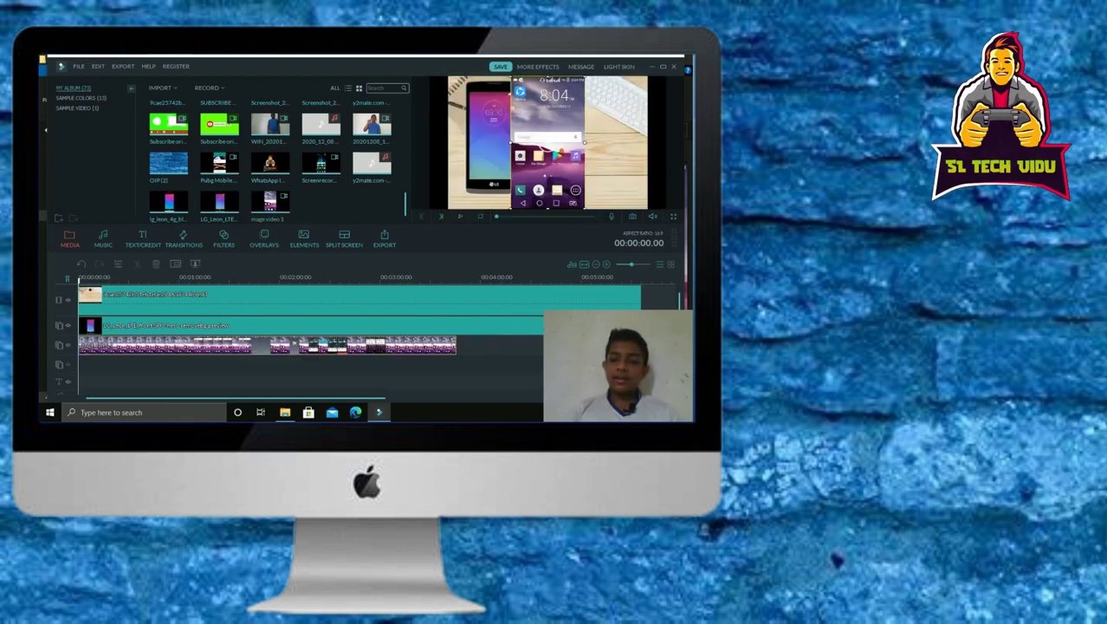
{"action": "left_click_drag", "start_coordinate": [542, 326], "coordinate": [457, 328]}
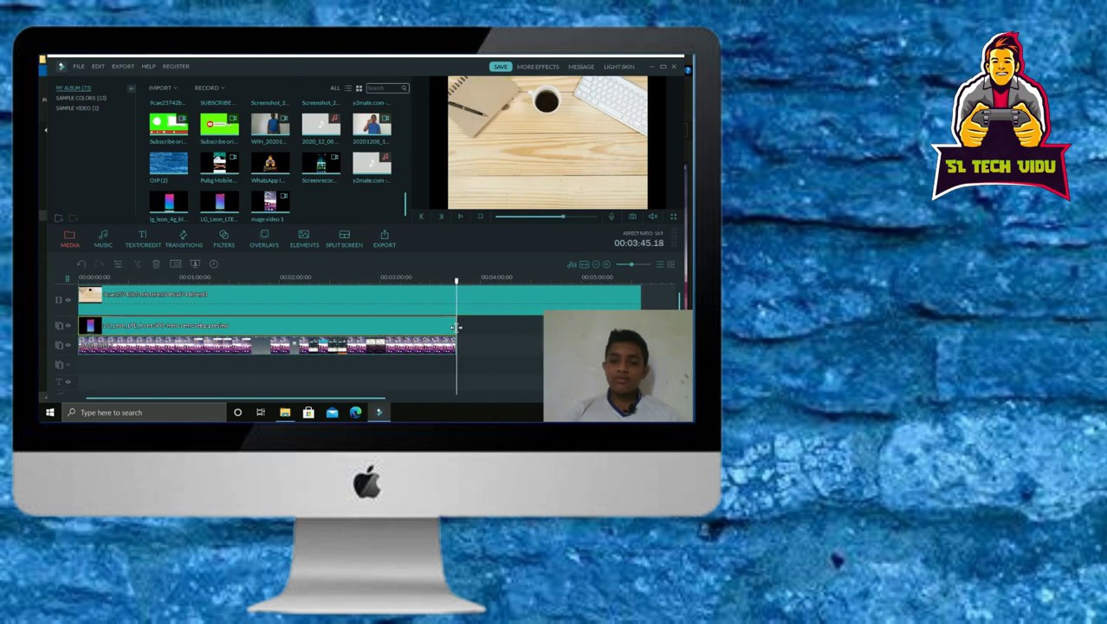
{"action": "left_click", "coordinate": [641, 305]}
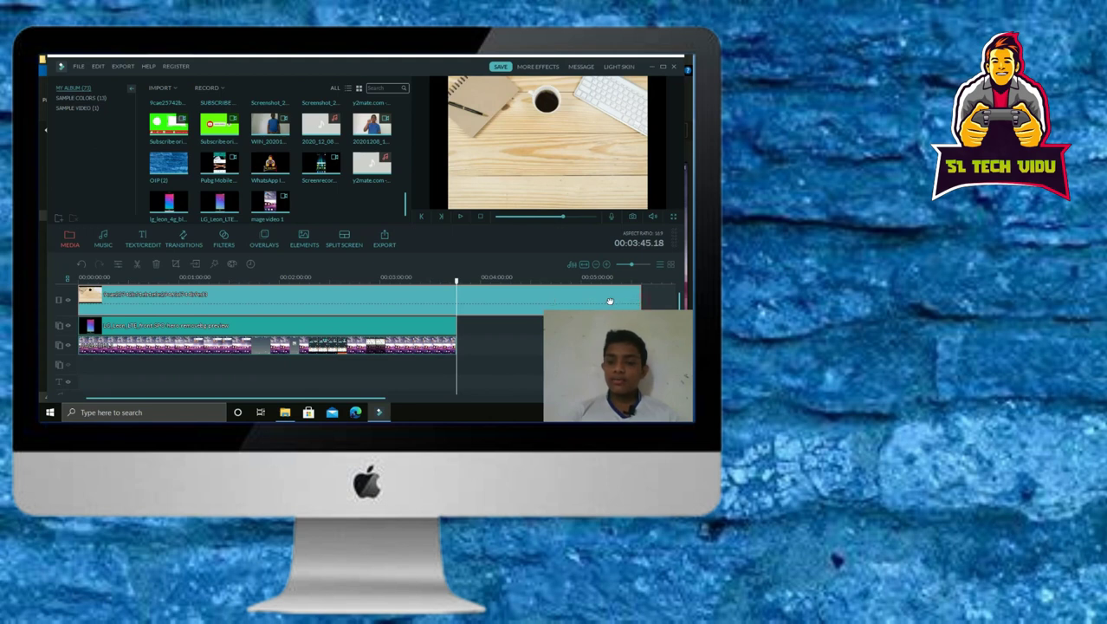
{"action": "left_click_drag", "start_coordinate": [639, 301], "coordinate": [456, 310]}
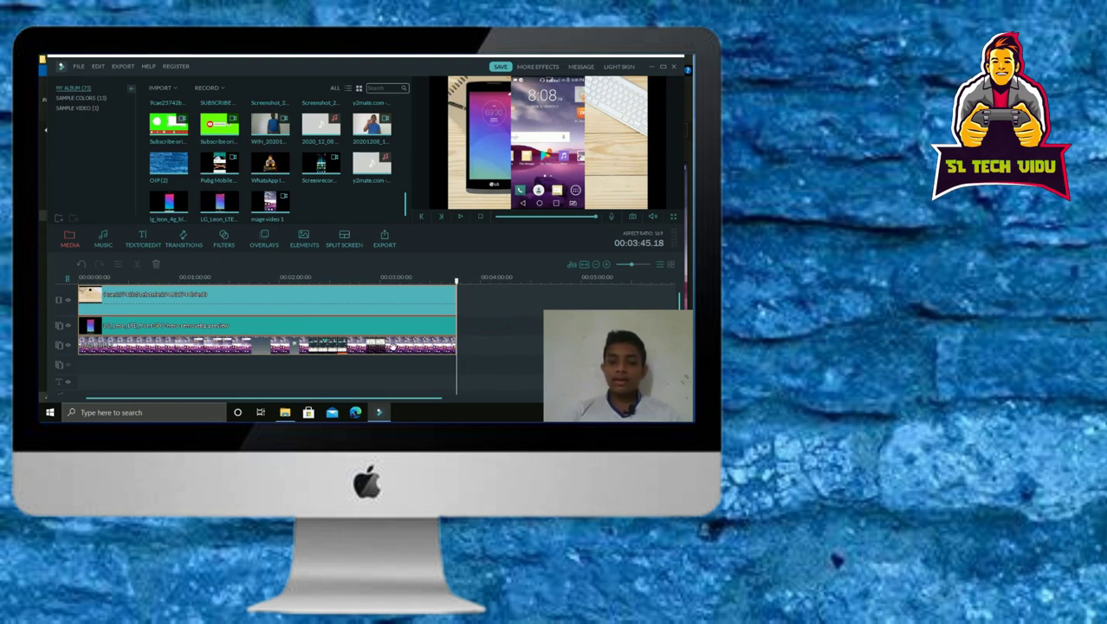
- Shrink and move the screen recording overlay to fit inside the LG Leon phone's screen
{"action": "key", "text": "Home"}
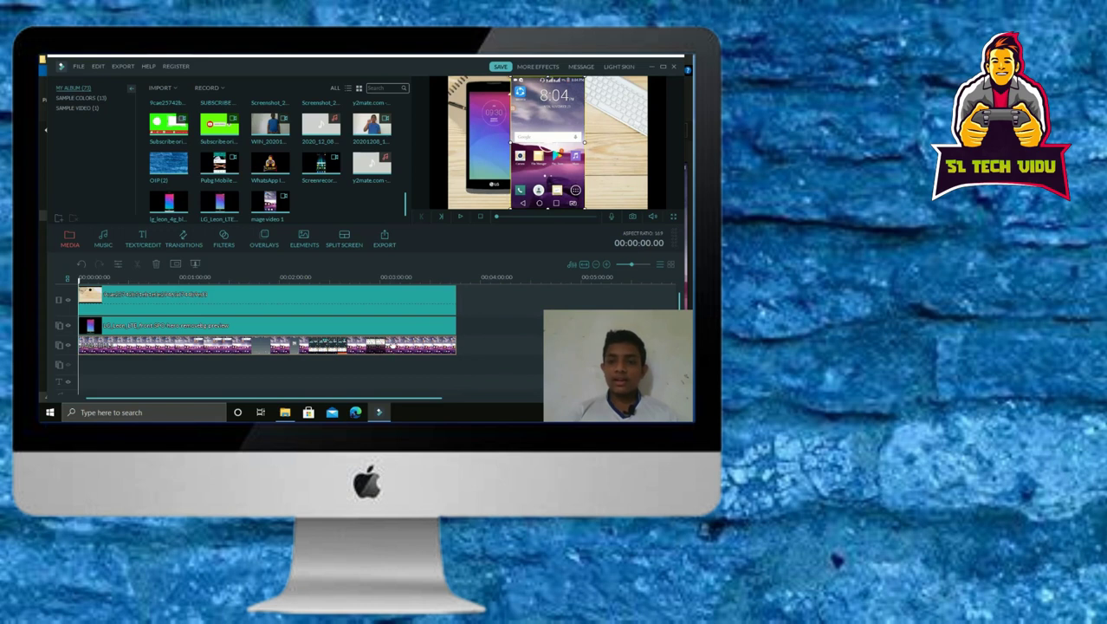
{"action": "left_click_drag", "start_coordinate": [542, 113], "coordinate": [533, 118]}
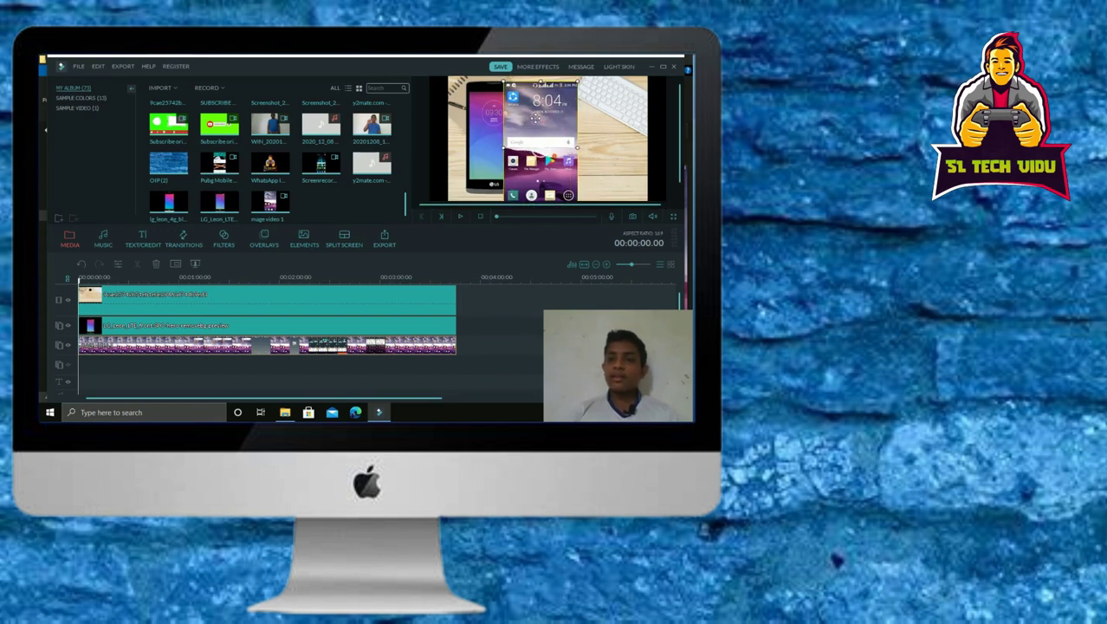
{"action": "left_click_drag", "start_coordinate": [502, 81], "coordinate": [521, 111]}
{"action": "left_click_drag", "start_coordinate": [552, 162], "coordinate": [552, 149]}
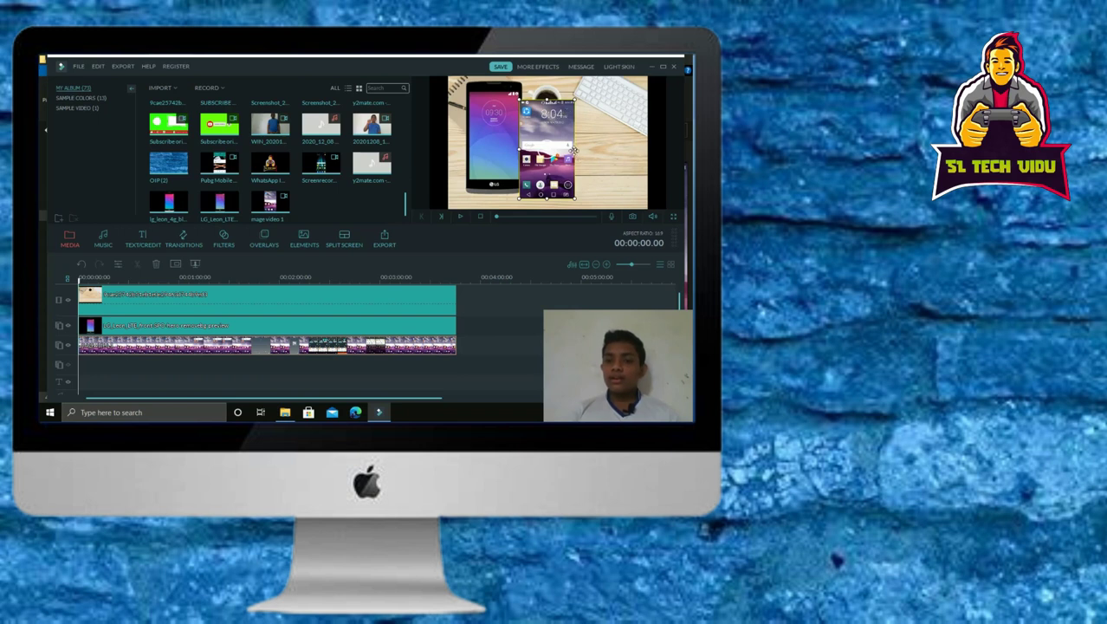
{"action": "left_click_drag", "start_coordinate": [573, 149], "coordinate": [583, 149]}
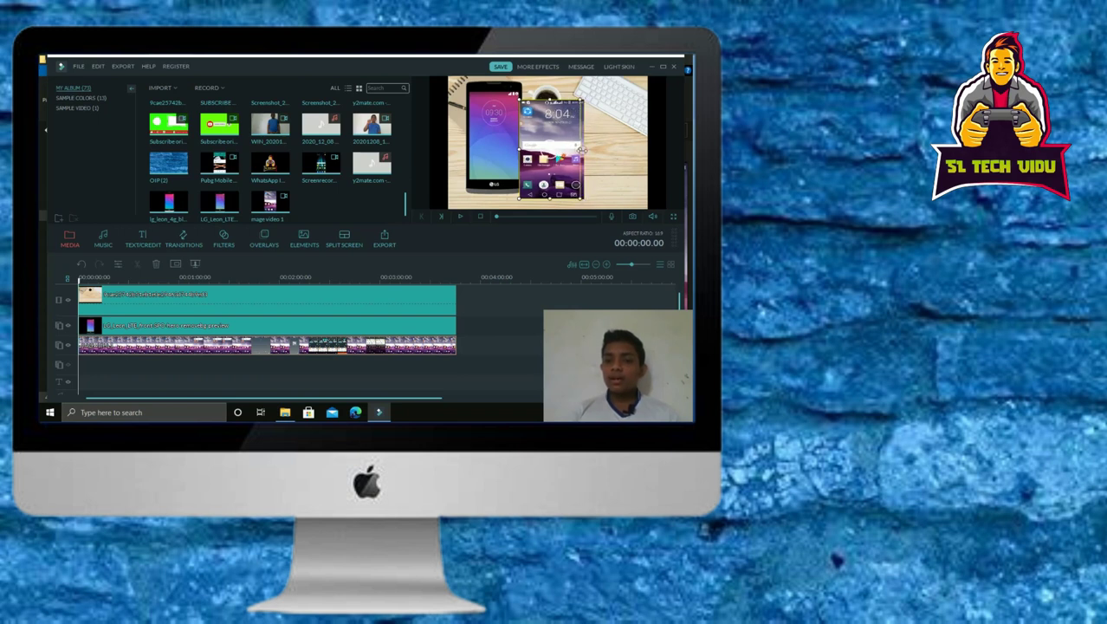
{"action": "key", "text": "ctrl+z"}
{"action": "left_click", "coordinate": [500, 122]}
{"action": "left_click_drag", "start_coordinate": [500, 117], "coordinate": [503, 115]}
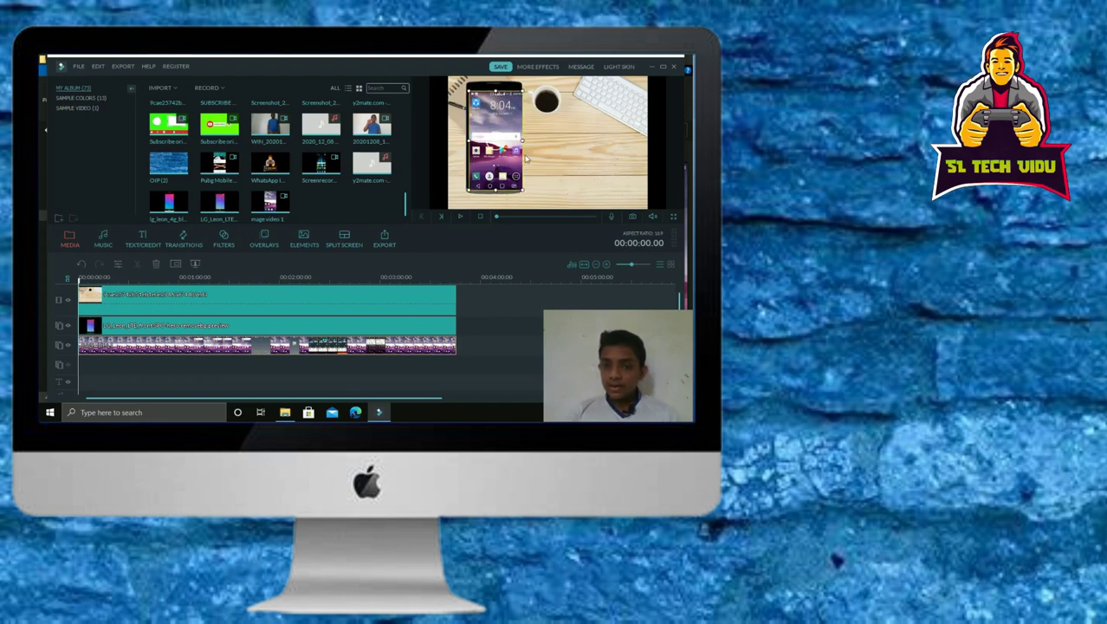
{"action": "left_click_drag", "start_coordinate": [524, 191], "coordinate": [520, 189]}
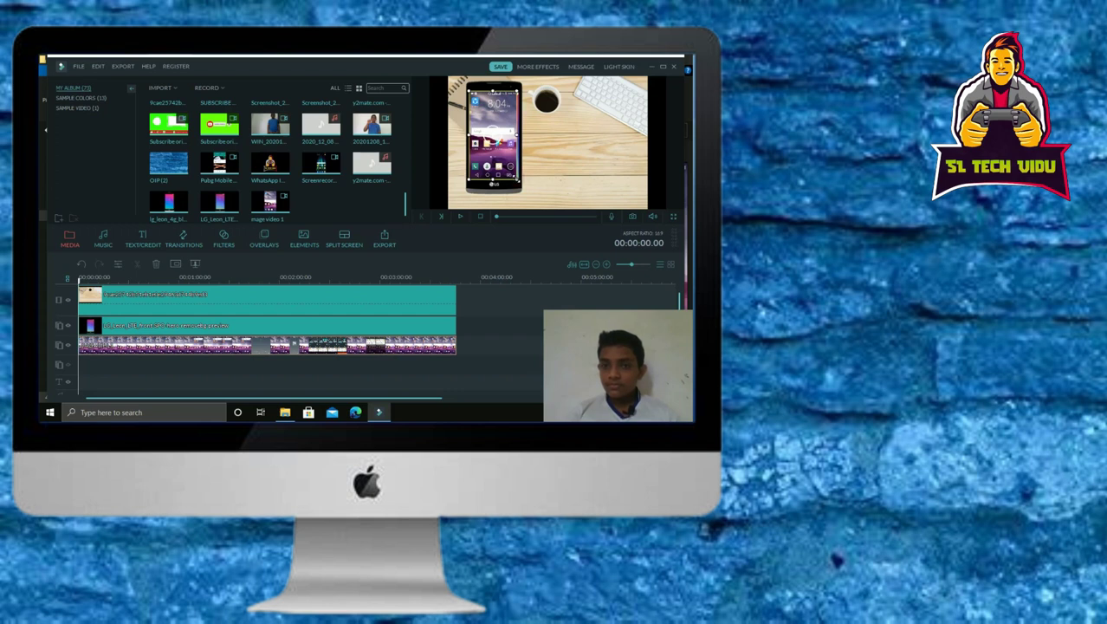
{"action": "mouse_move", "coordinate": [518, 137]}
{"action": "left_mouse_down"}
{"action": "mouse_move", "coordinate": [543, 136]}
{"action": "mouse_move", "coordinate": [501, 136]}
{"action": "mouse_move", "coordinate": [518, 141]}
{"action": "left_mouse_up"}
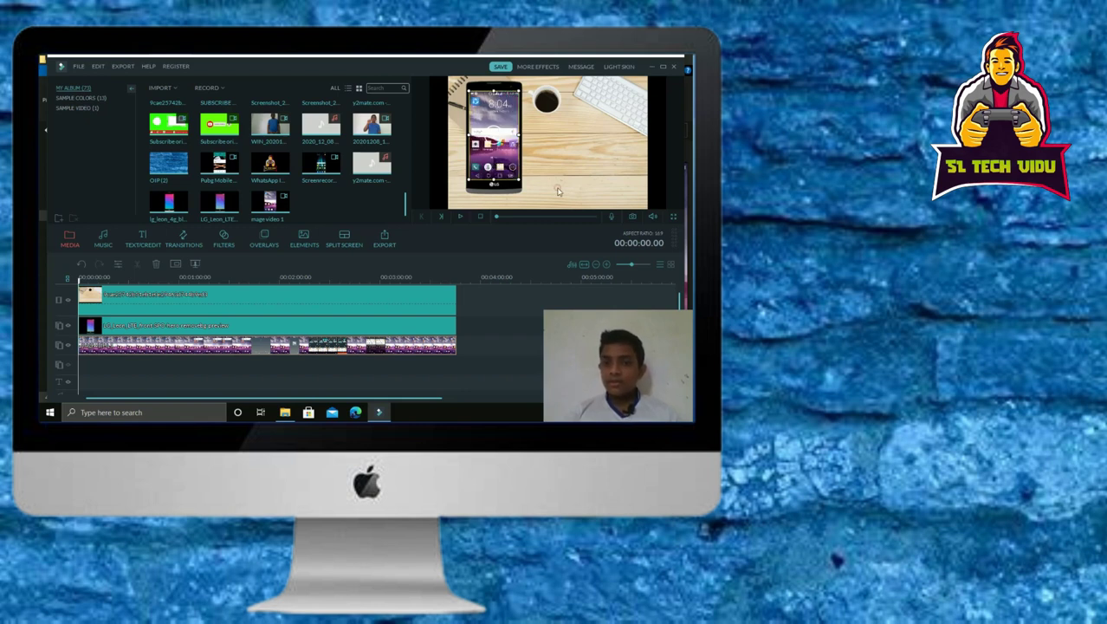
{"action": "left_click", "coordinate": [462, 299]}
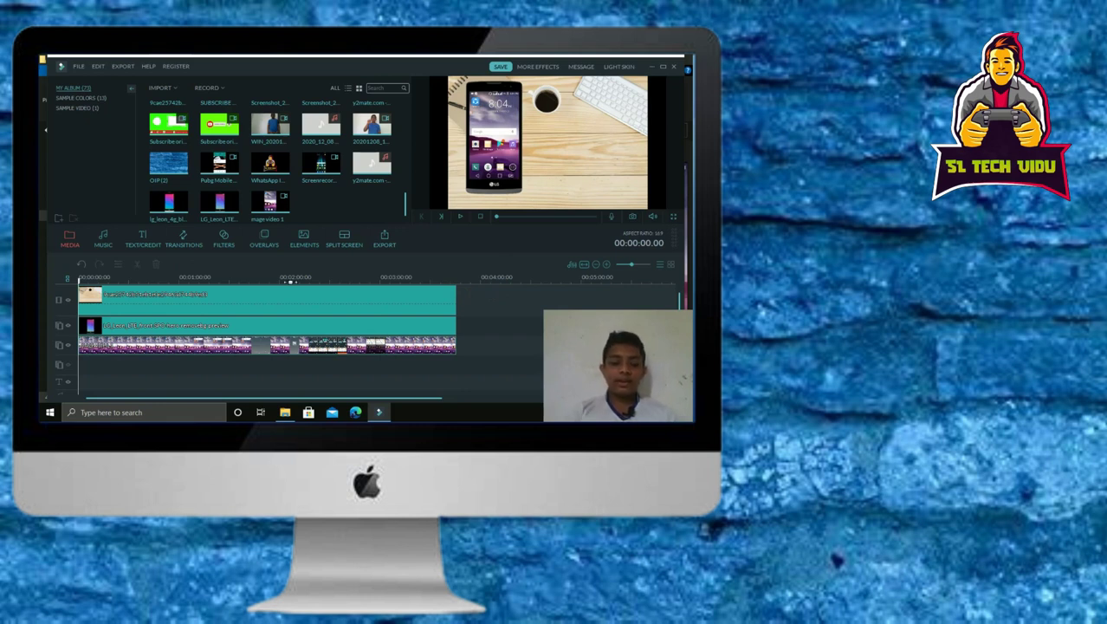
{"action": "key", "text": "XF86AudioLowerVolume"}
{"action": "key", "text": "XF86AudioRaiseVolume"}
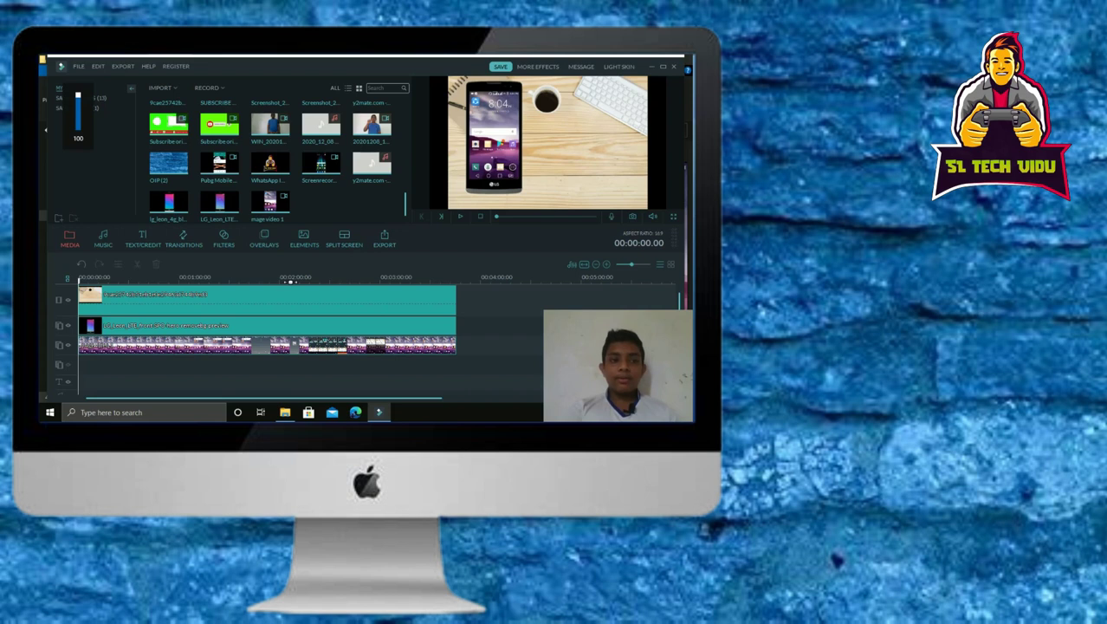
{"action": "key", "text": "space"}
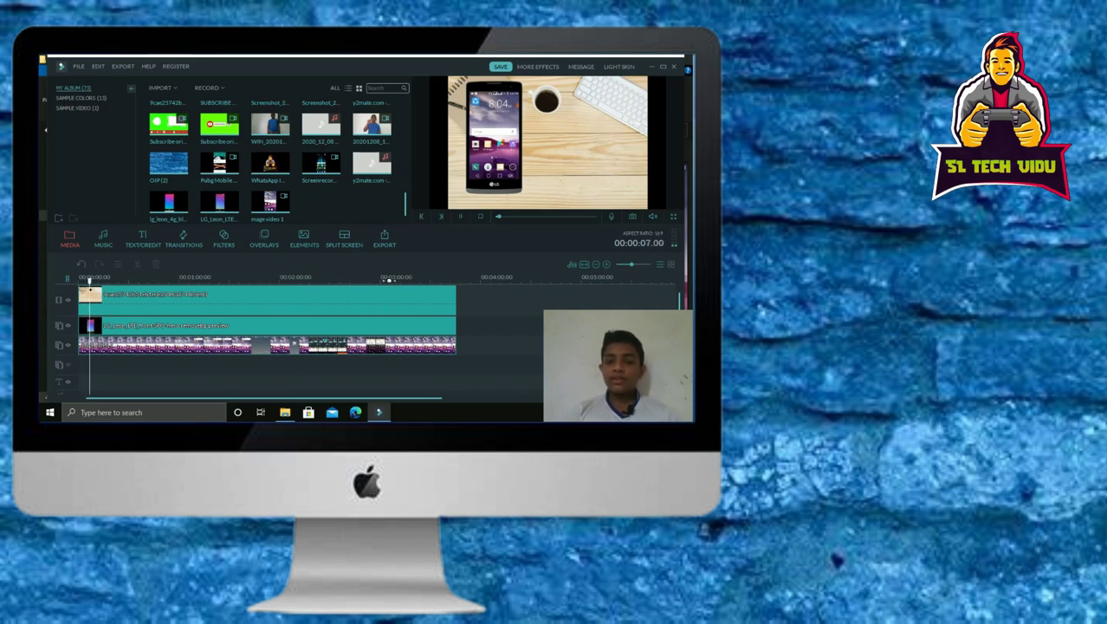
{"action": "left_click", "coordinate": [391, 280]}
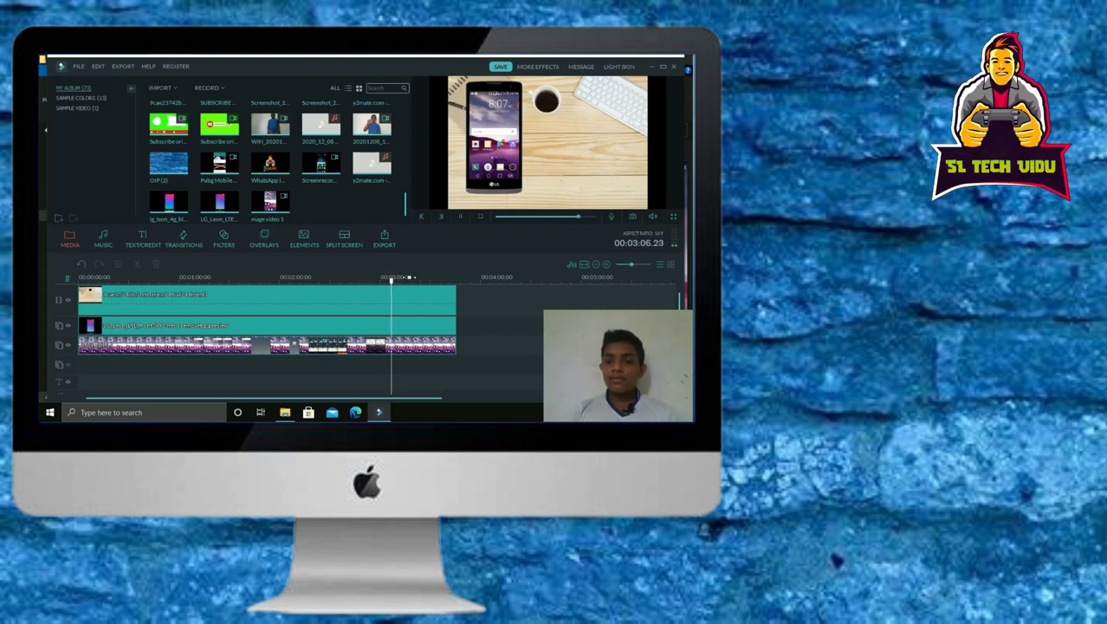
{"action": "left_click", "coordinate": [426, 281]}
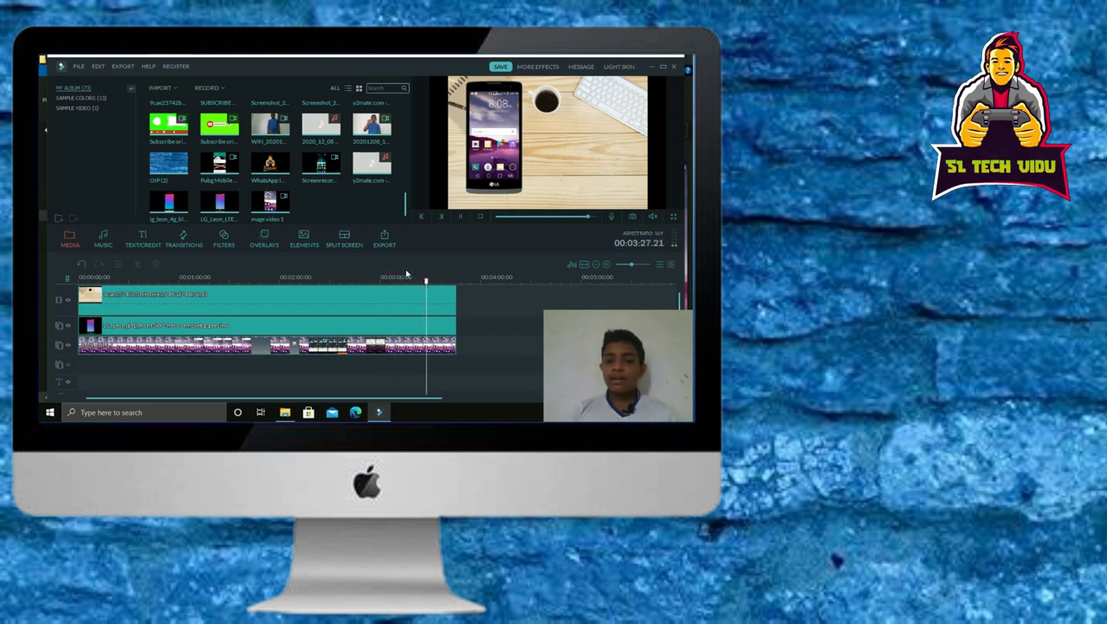
{"action": "left_click", "coordinate": [185, 289]}
{"action": "left_click", "coordinate": [184, 280]}
{"action": "key", "text": "space"}
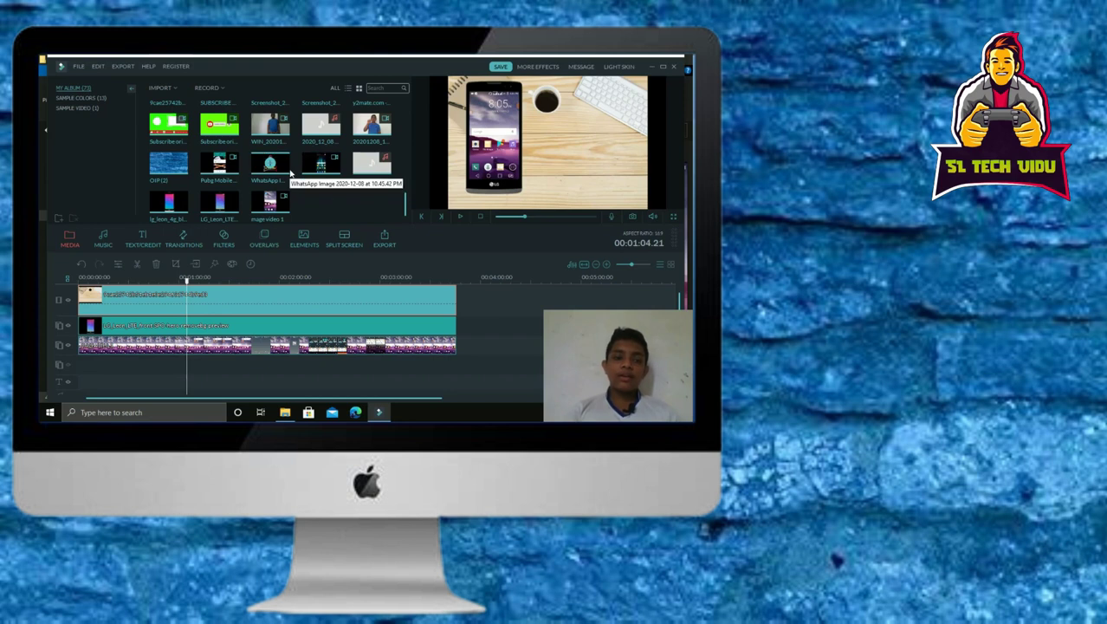
- Place the WhatsApp logo image on track 4 and stretch it to about 3:37
{"action": "left_click_drag", "start_coordinate": [279, 170], "coordinate": [80, 366]}
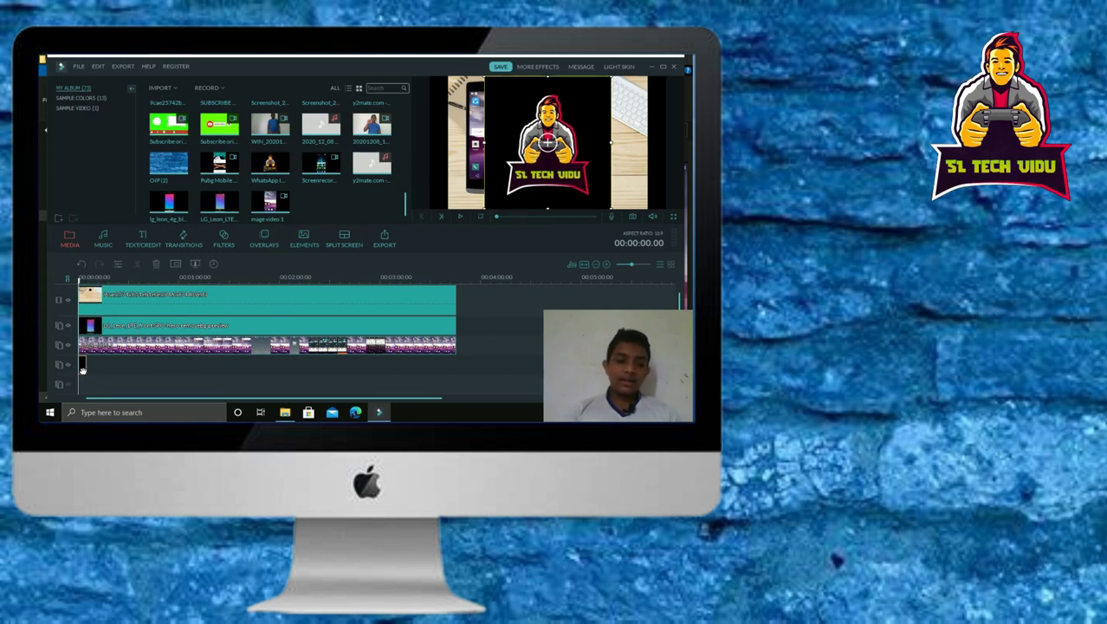
{"action": "left_click_drag", "start_coordinate": [86, 366], "coordinate": [456, 391]}
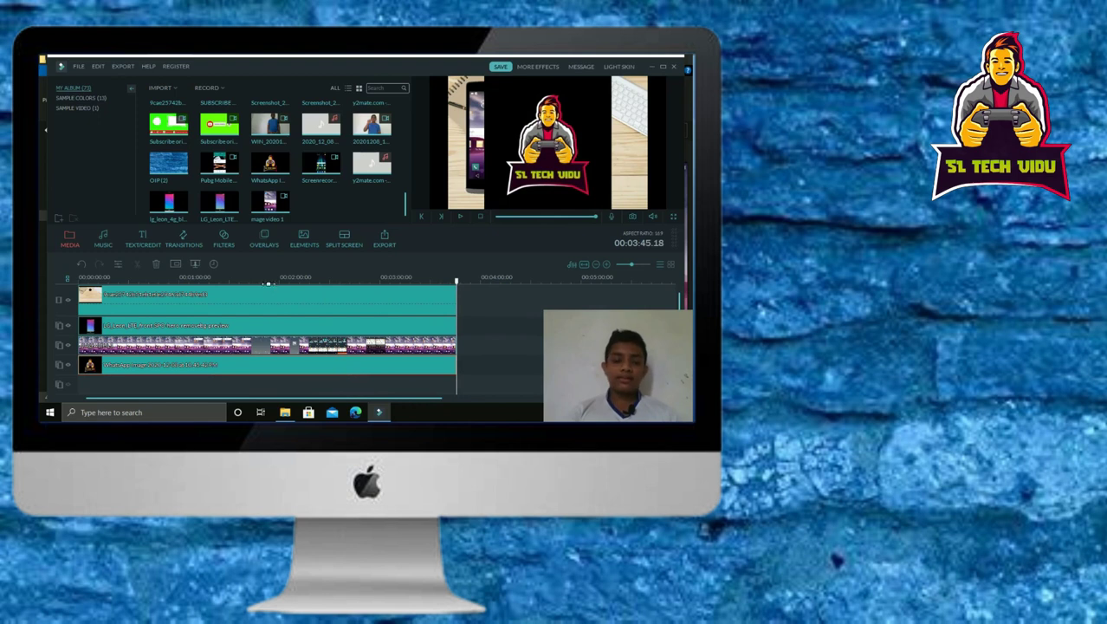
- Key out the logo clip's black background with Green Screen's 'Make parts of the clip transparent'
{"action": "right_click", "coordinate": [222, 367]}
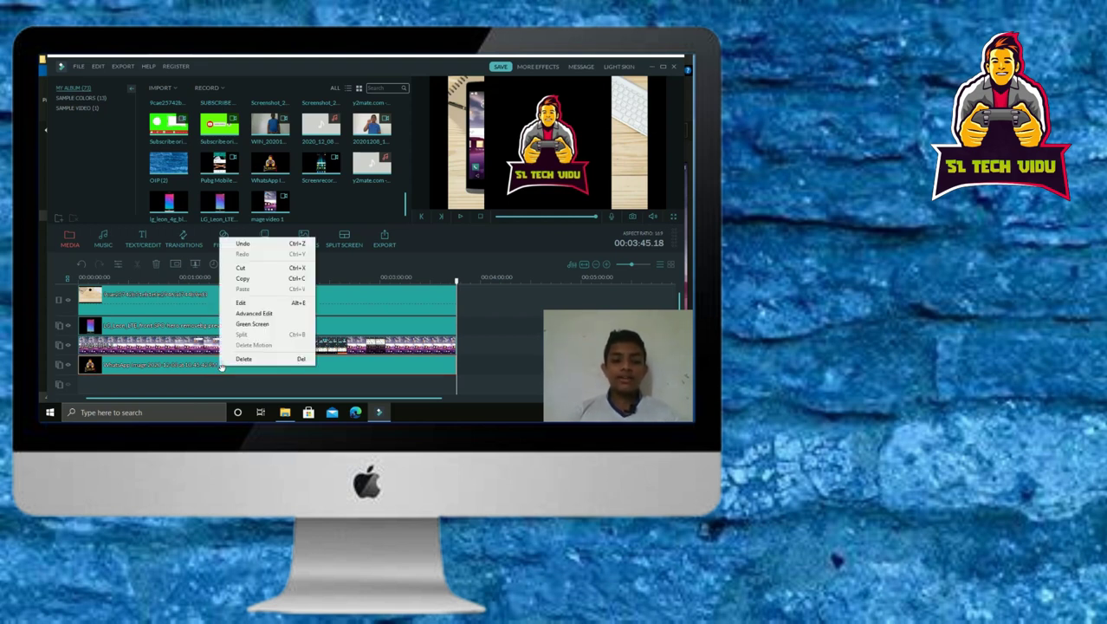
{"action": "left_click", "coordinate": [252, 324]}
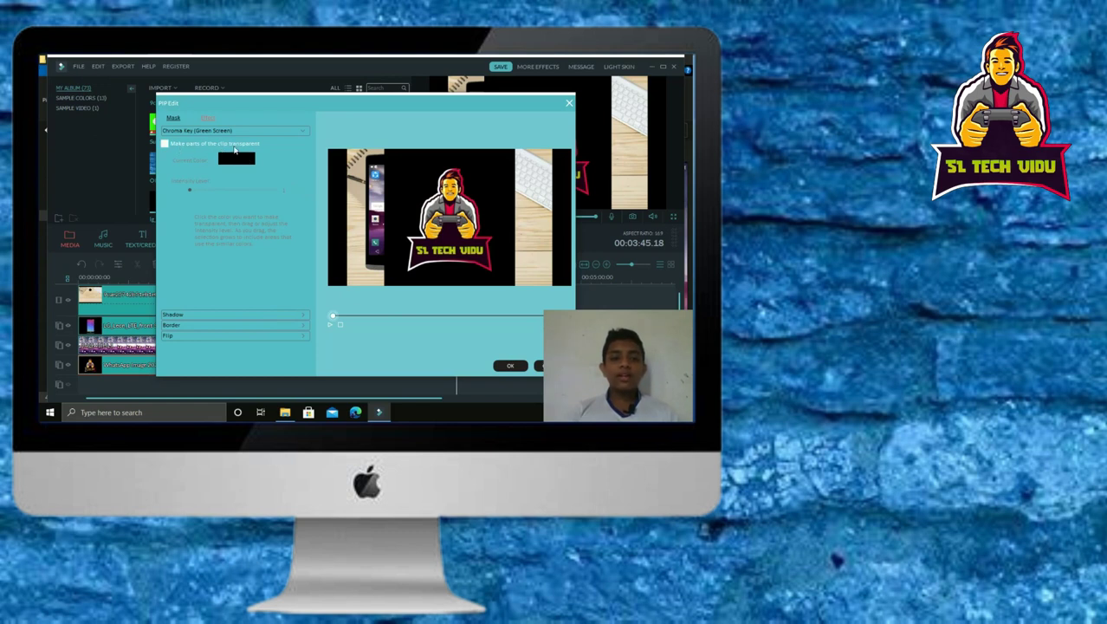
{"action": "left_click", "coordinate": [165, 143]}
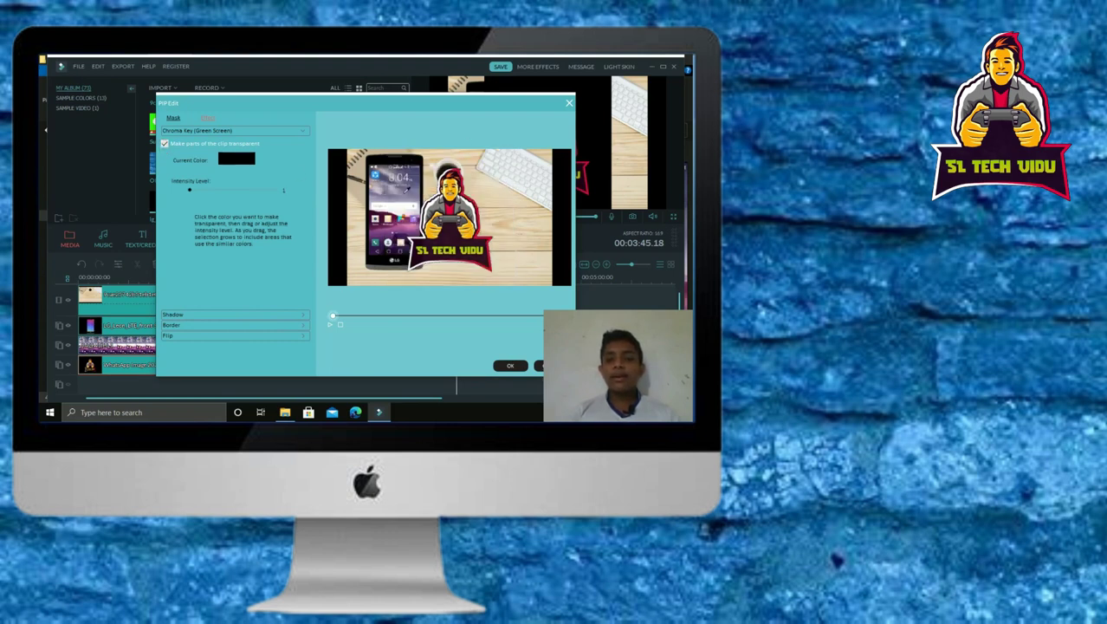
{"action": "left_click", "coordinate": [511, 364]}
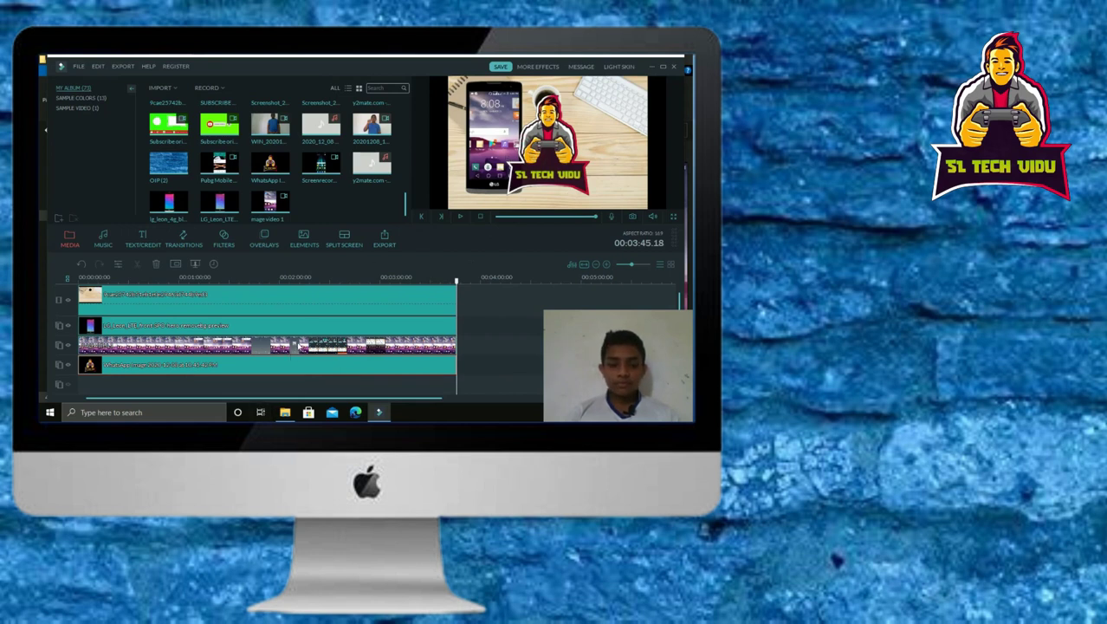
{"action": "double_click", "coordinate": [298, 365]}
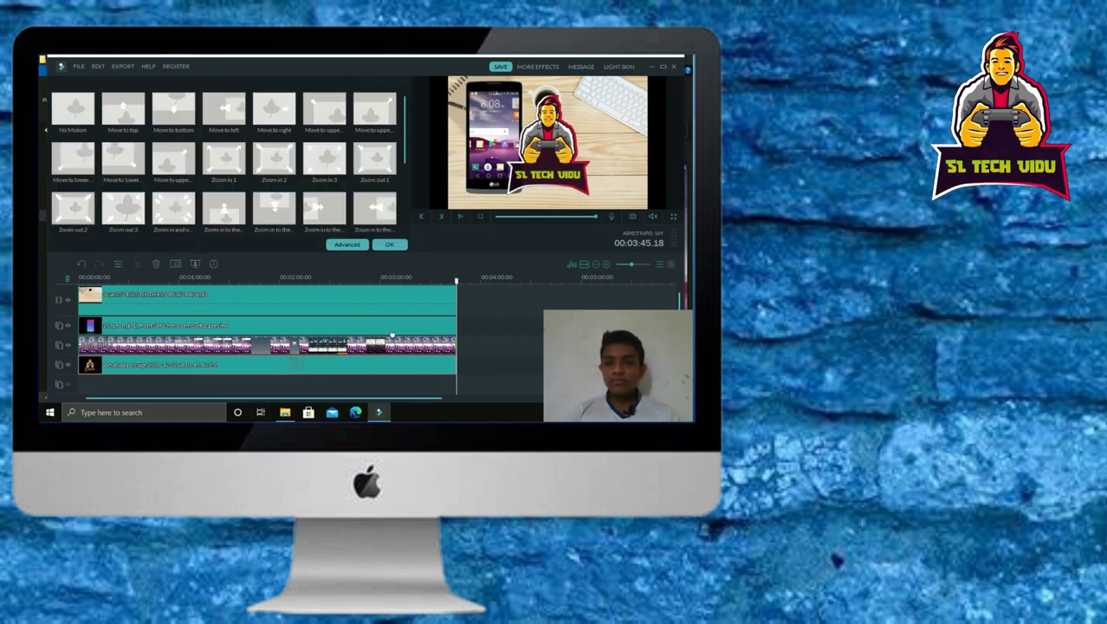
{"action": "left_click", "coordinate": [389, 244]}
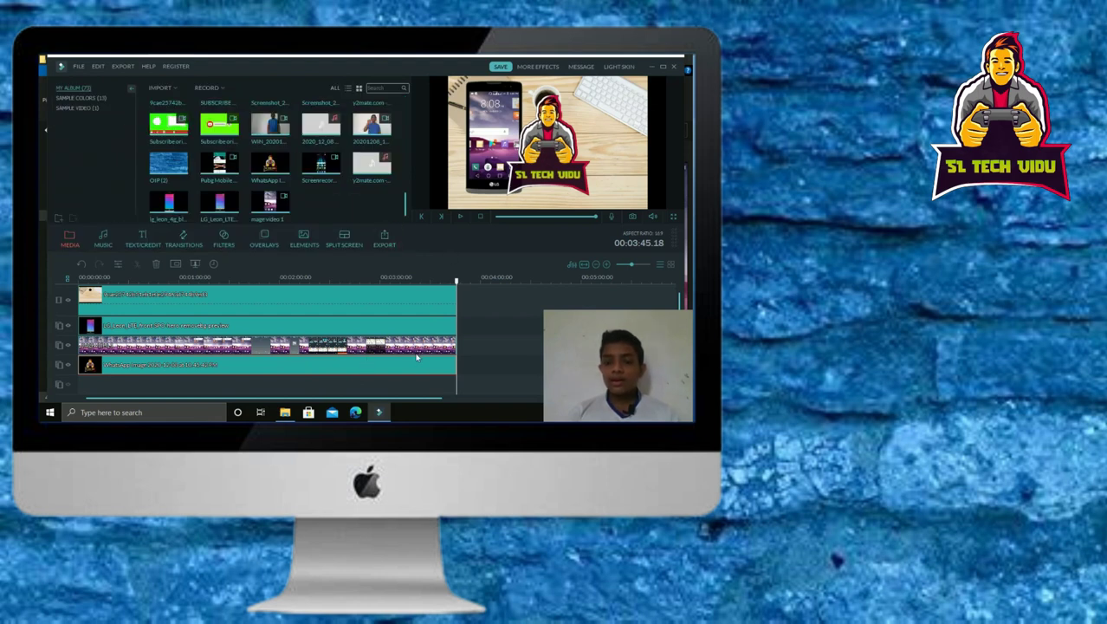
{"action": "right_click", "coordinate": [343, 363]}
{"action": "left_click", "coordinate": [378, 321]}
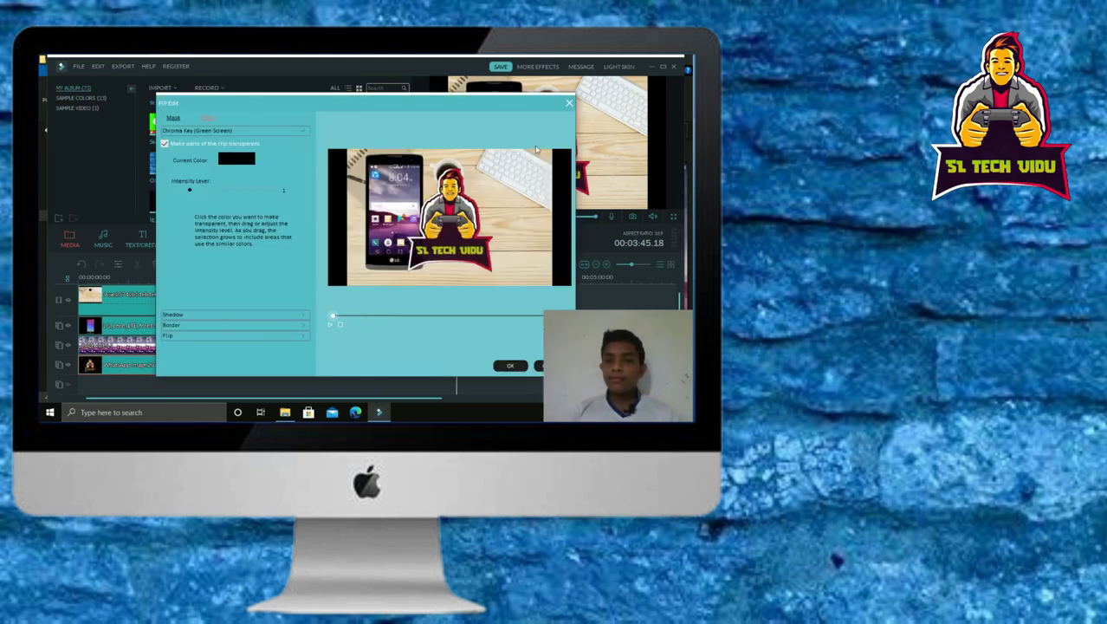
{"action": "left_click", "coordinate": [569, 103]}
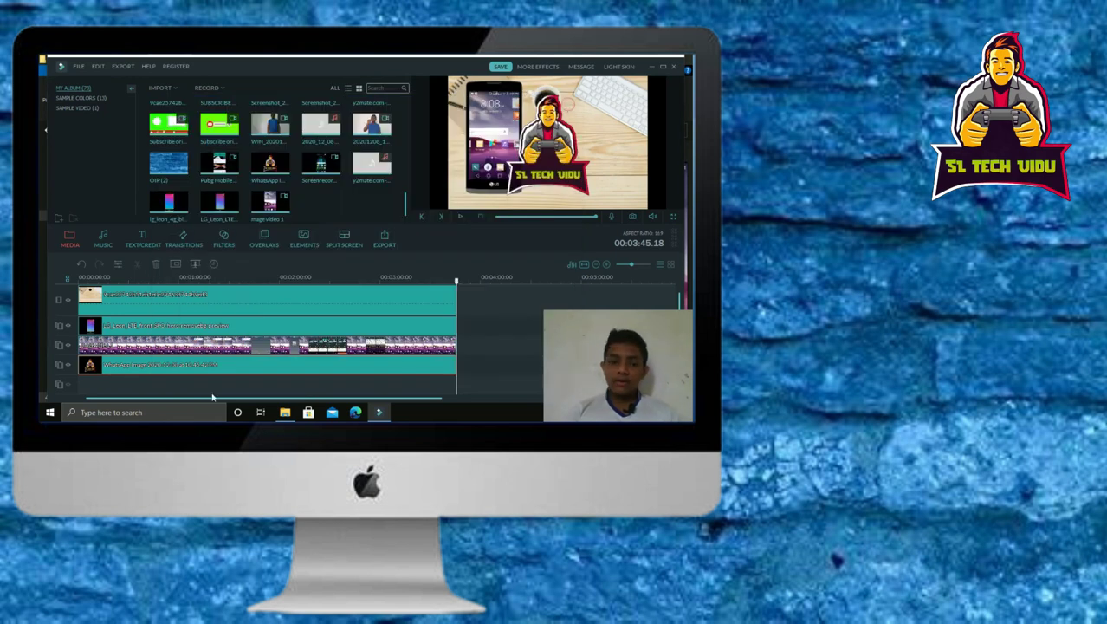
- Delete the logo clip and bring up the MP4 export window at 1920 x 1080
{"action": "key", "text": "Delete"}
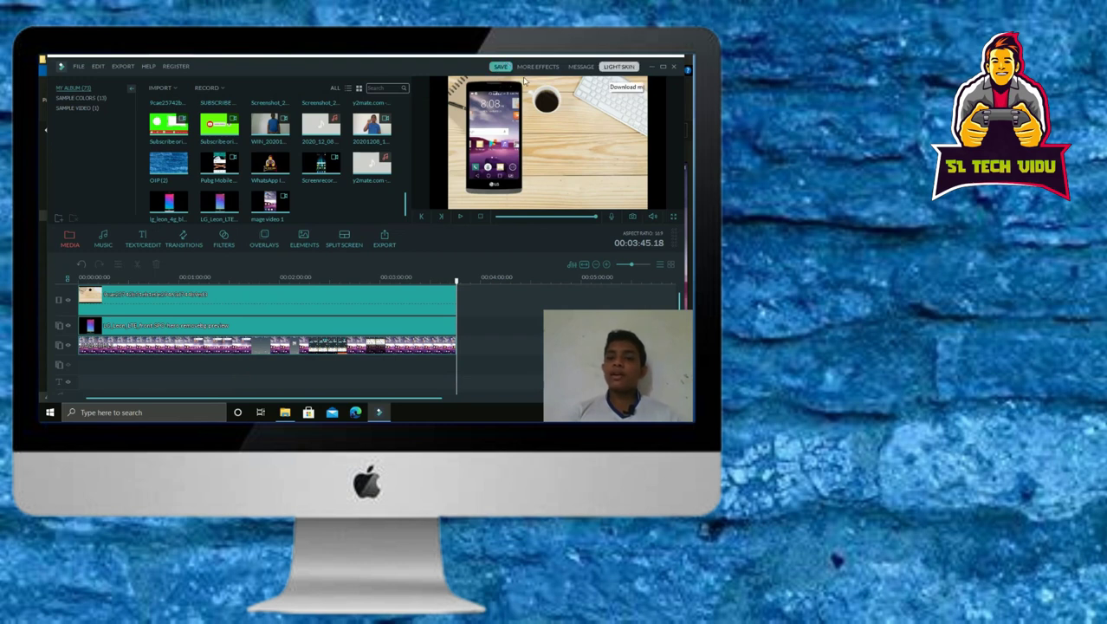
{"action": "left_click", "coordinate": [382, 246]}
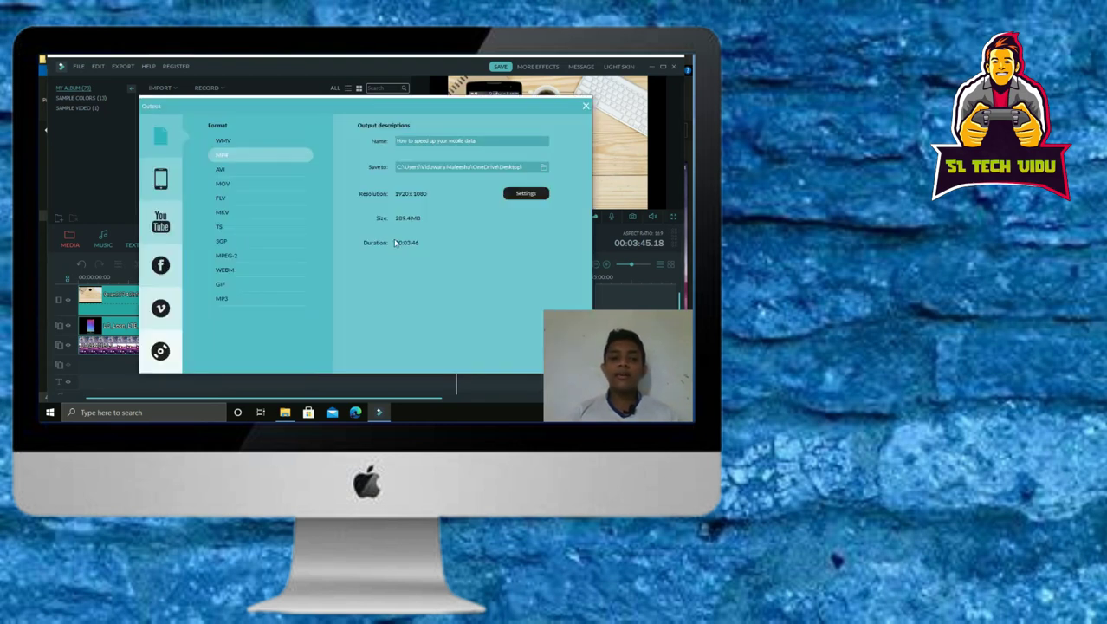
- Set the MP4 export quality to Best with a 10000 kbps bit rate
{"action": "left_click", "coordinate": [525, 195]}
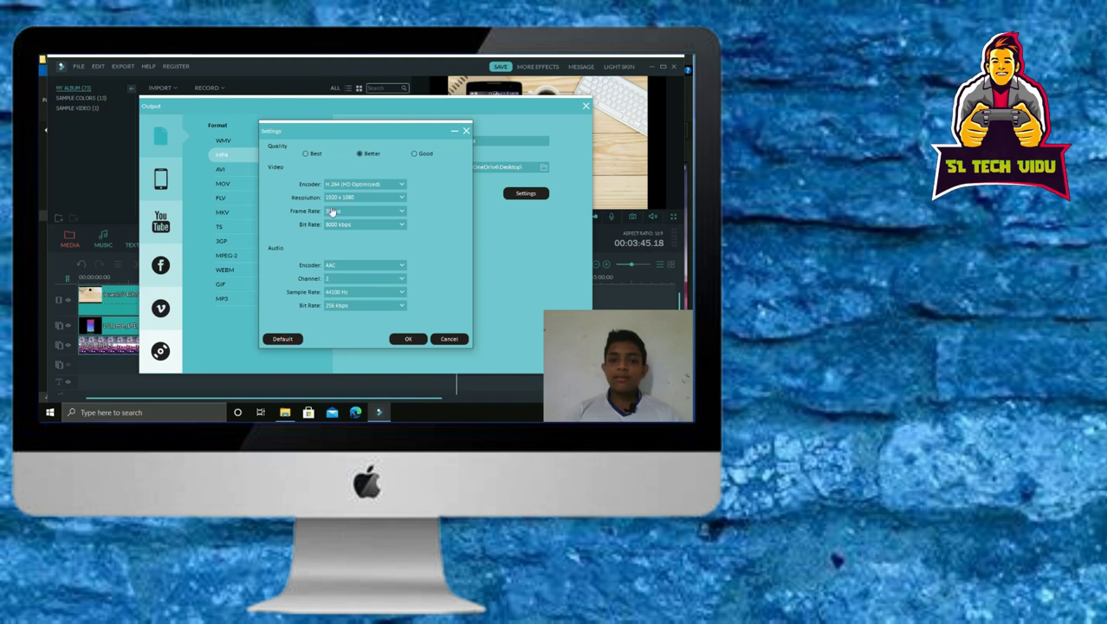
{"action": "left_click", "coordinate": [305, 154]}
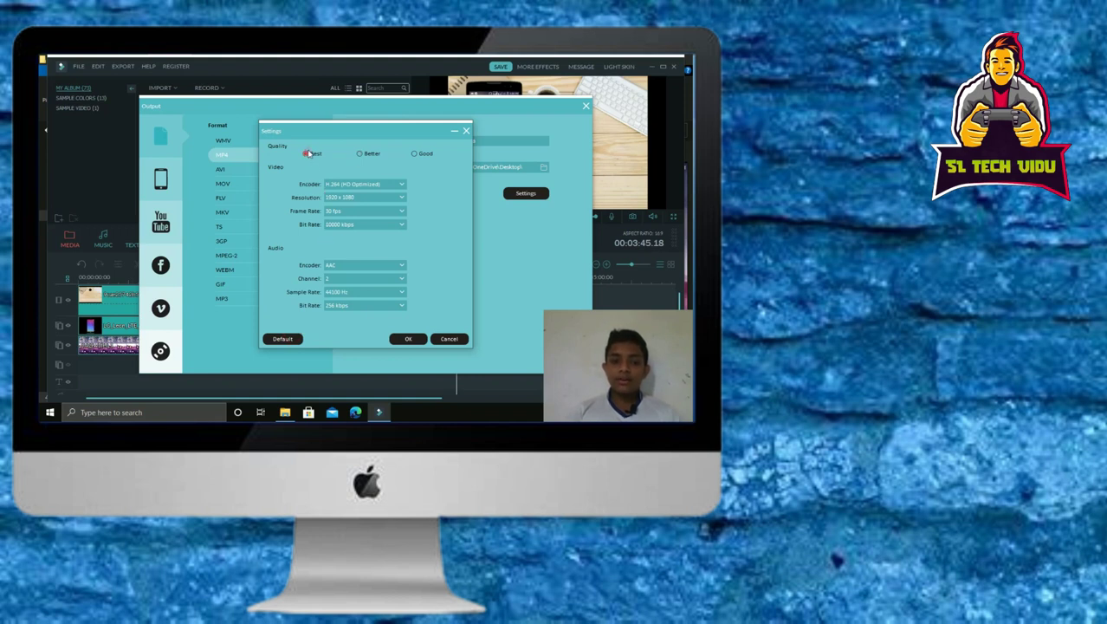
{"action": "left_click", "coordinate": [404, 339]}
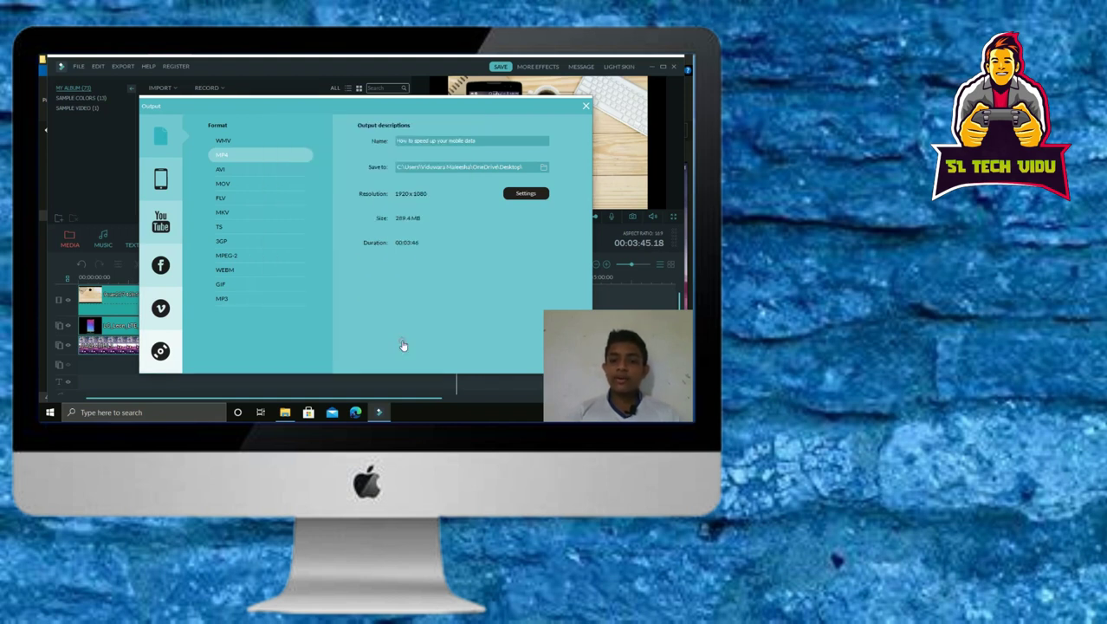
- Check the save folder, select the output file name, and switch to YouTube upload options
{"action": "left_click", "coordinate": [543, 166]}
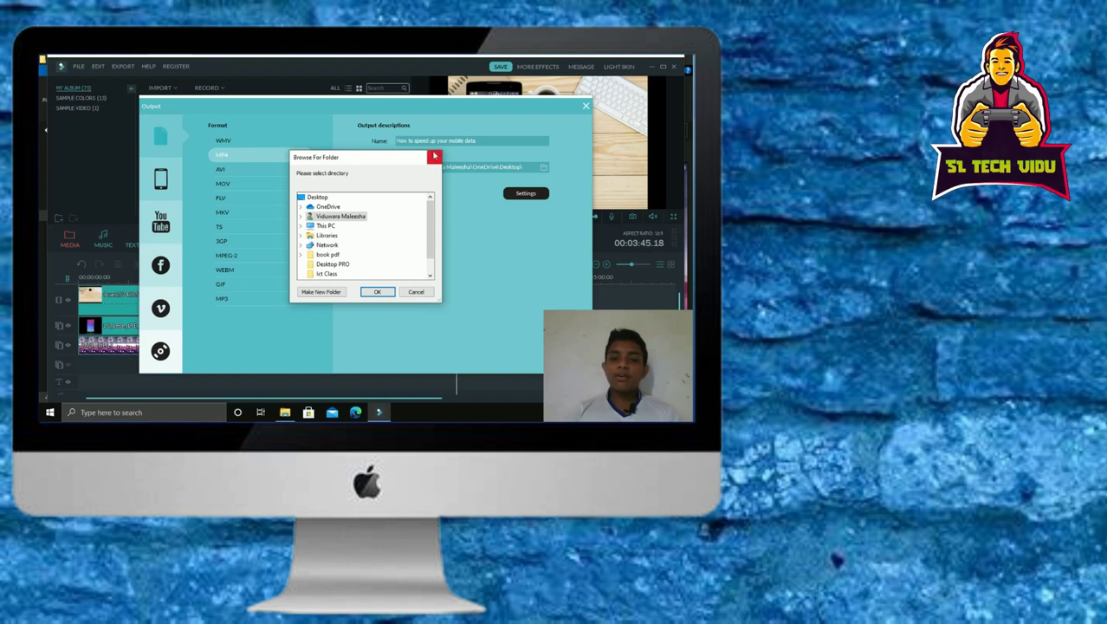
{"action": "left_click", "coordinate": [433, 157]}
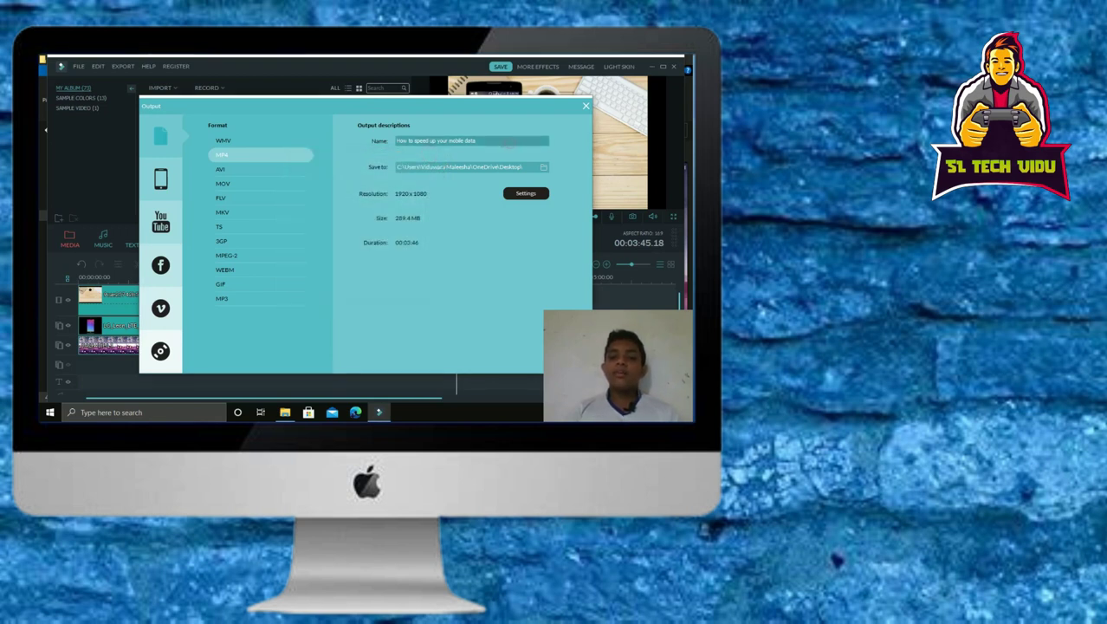
{"action": "left_click_drag", "start_coordinate": [468, 141], "coordinate": [396, 141]}
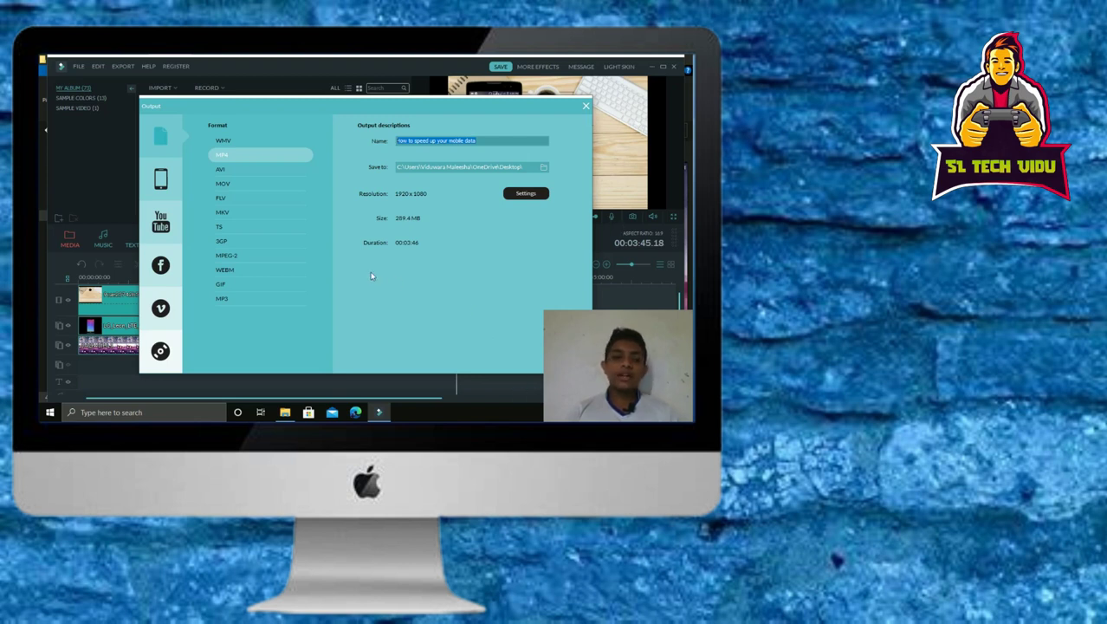
{"action": "left_click", "coordinate": [160, 222]}
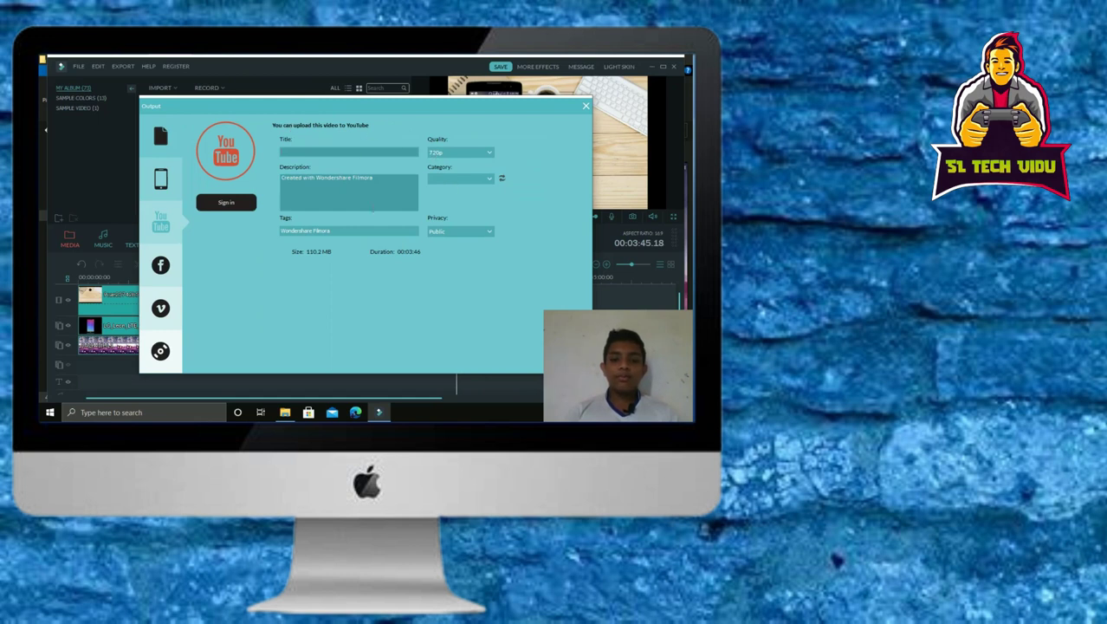
- Browse the Facebook, Vimeo and DVD export options, then close the Output window
{"action": "left_click", "coordinate": [162, 265]}
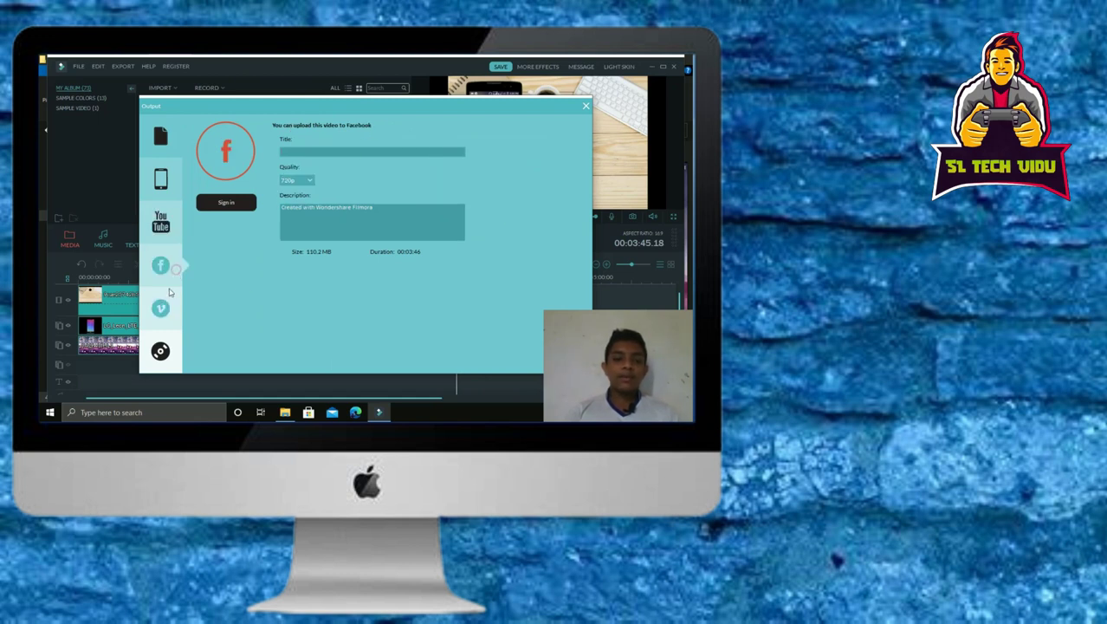
{"action": "left_click", "coordinate": [163, 306]}
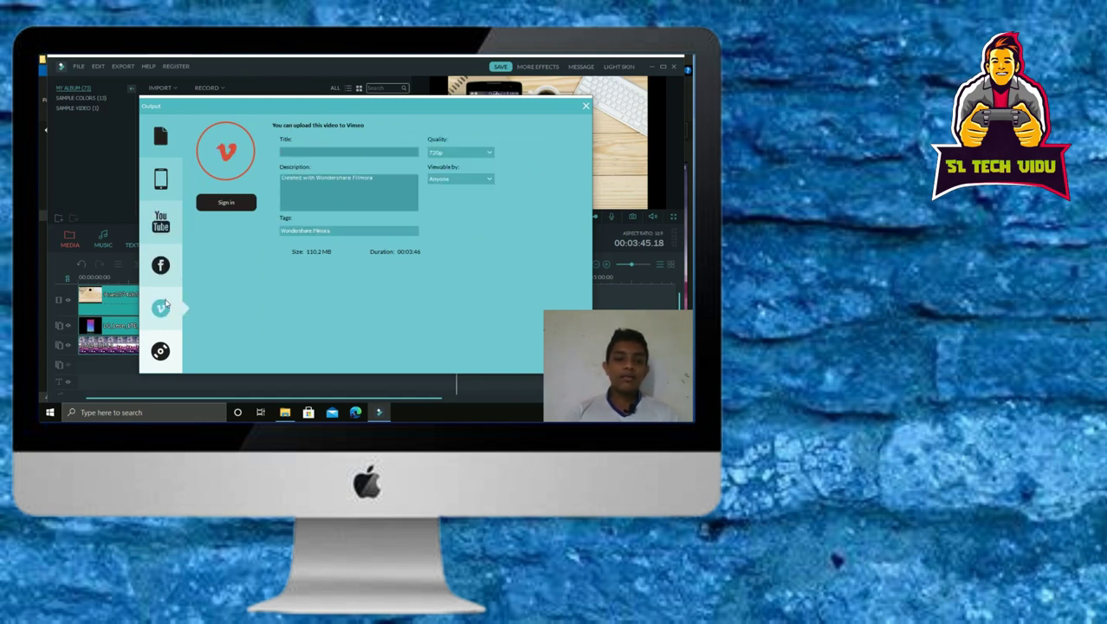
{"action": "left_click", "coordinate": [162, 349]}
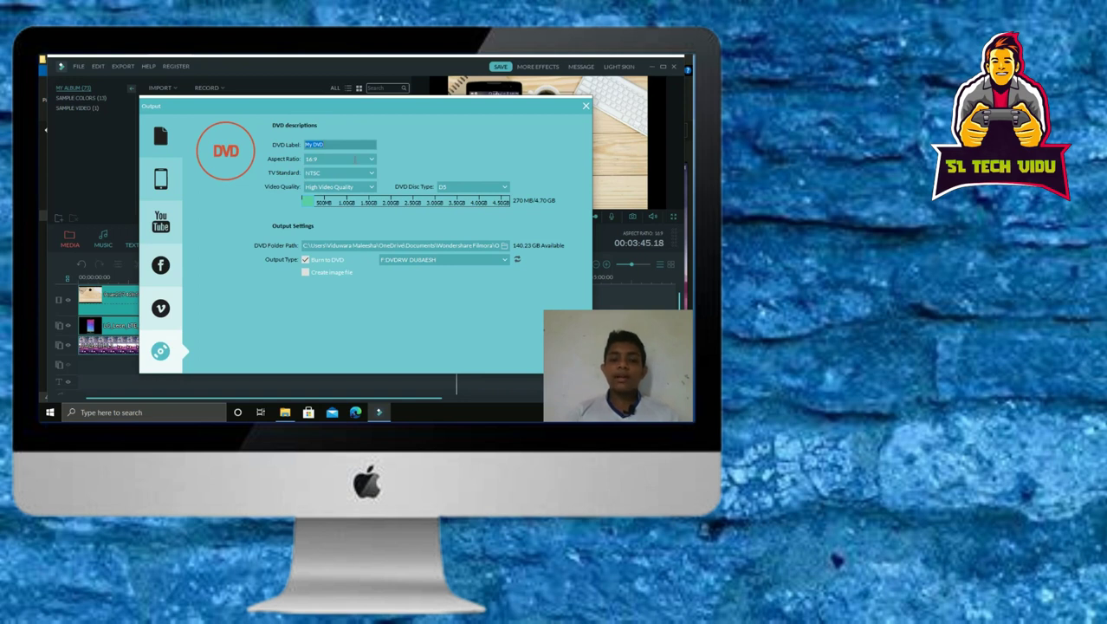
{"action": "left_click", "coordinate": [586, 108]}
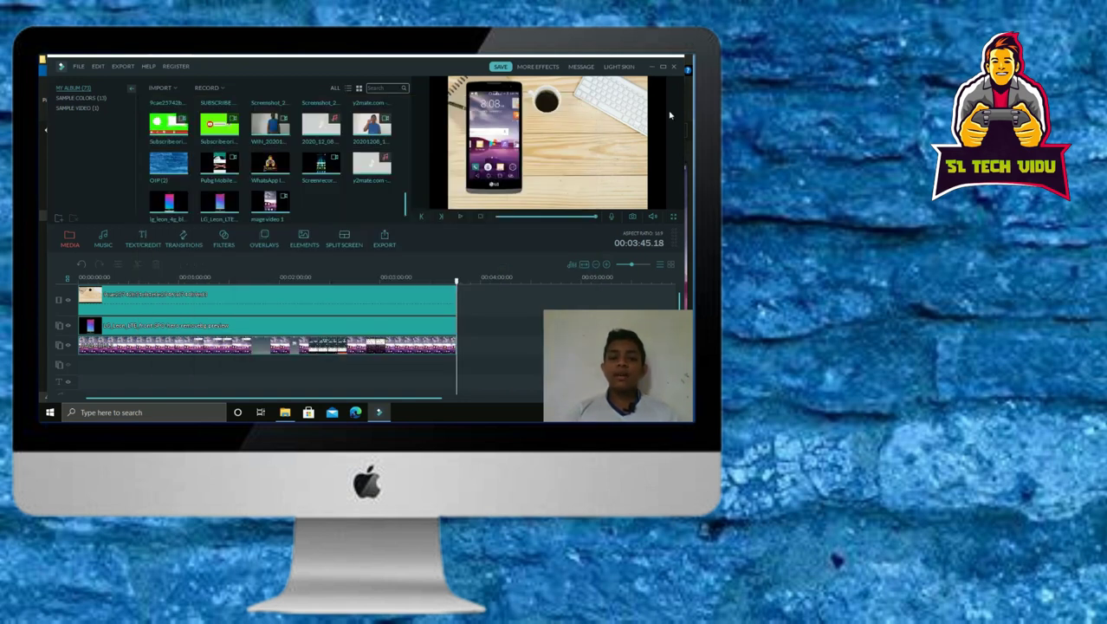